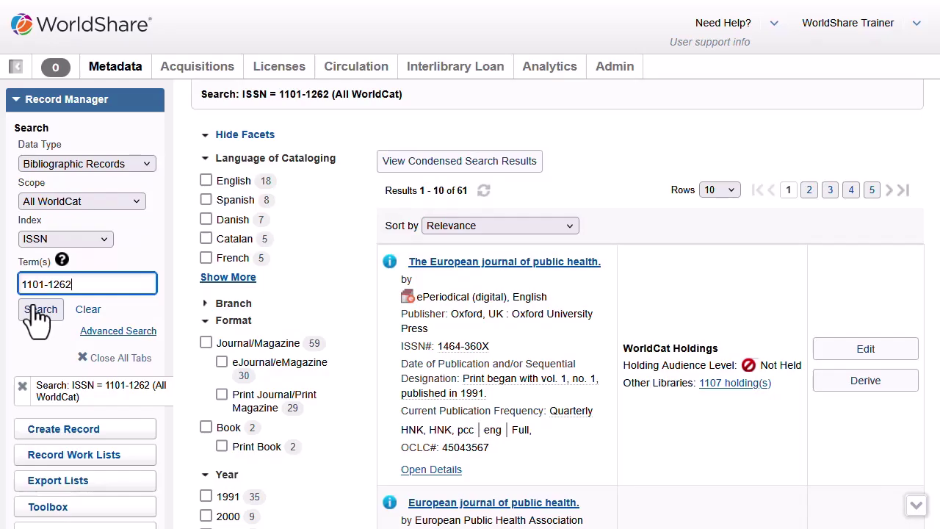
Narrow the search results to English cataloging and Print Journal/Print Magazine format, and open the first European journal of public health record
{"action": "left_click", "coordinate": [205, 180]}
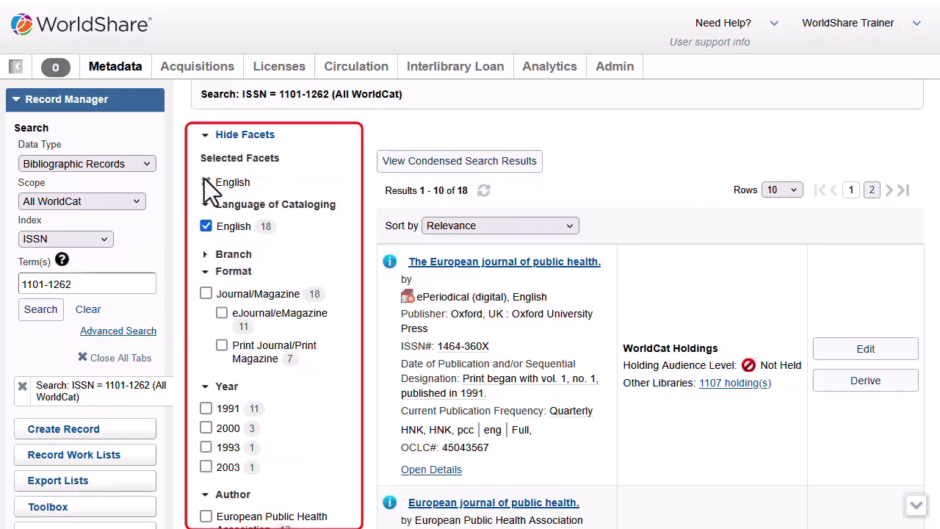
{"action": "left_click", "coordinate": [221, 344]}
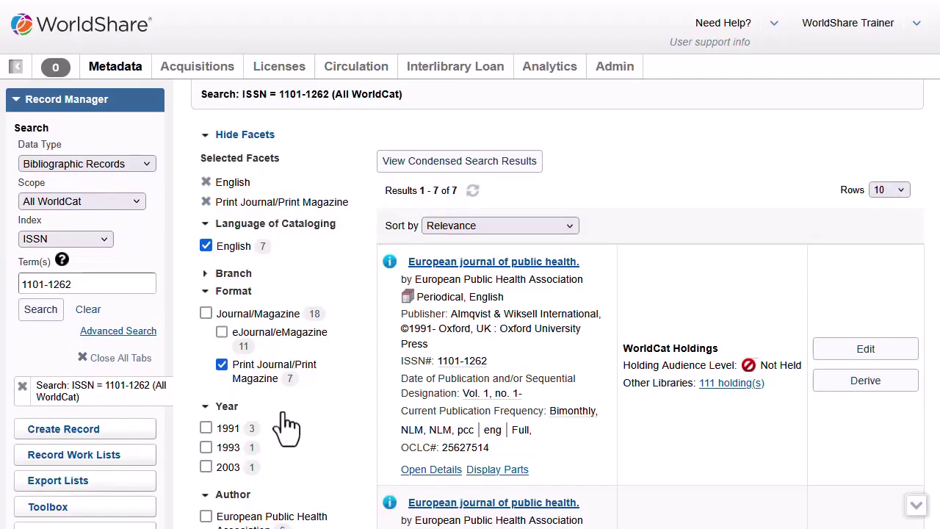
{"action": "mouse_move", "coordinate": [394, 273]}
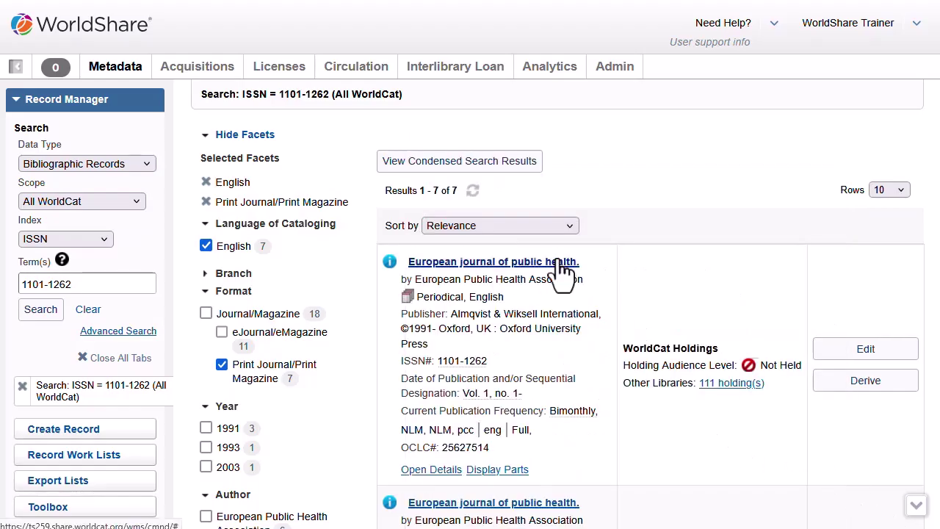
{"action": "left_click", "coordinate": [563, 264]}
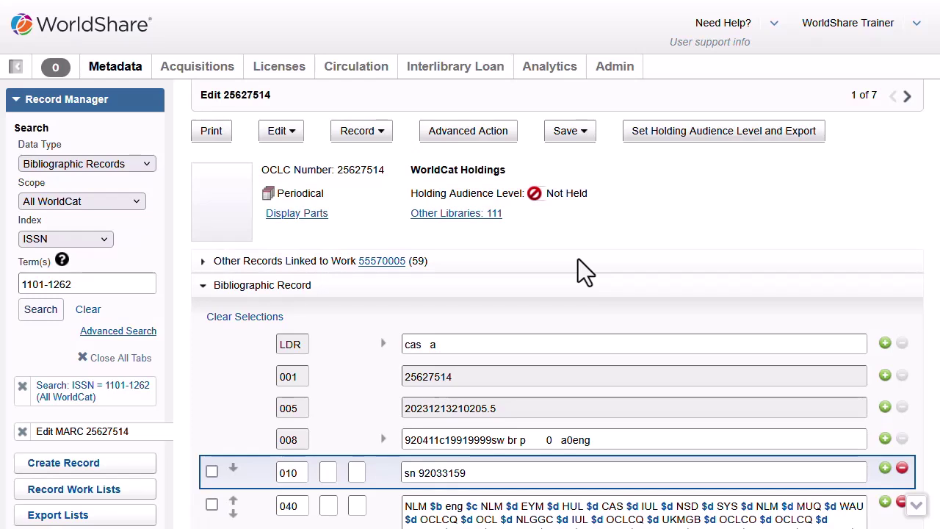
Derive a local holdings record (LHR) from the open bibliographic record
{"action": "left_click", "coordinate": [374, 135]}
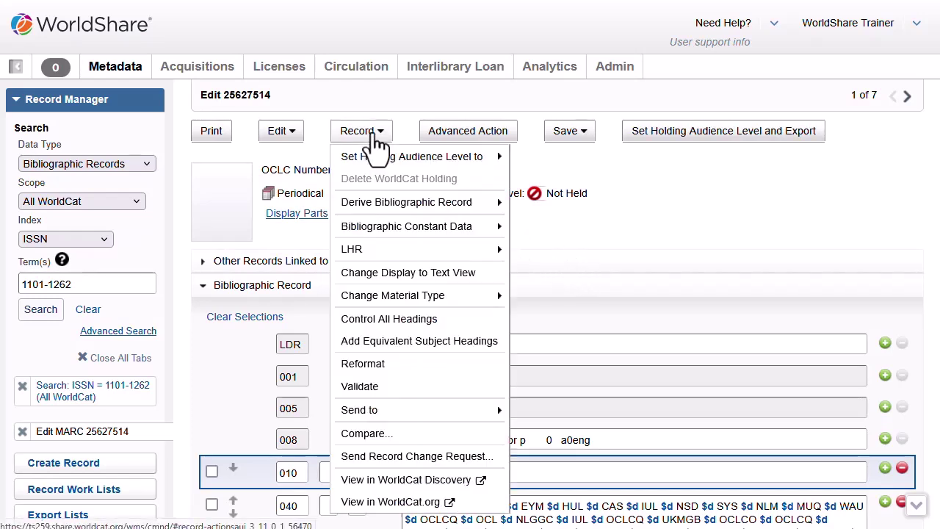
{"action": "mouse_move", "coordinate": [384, 249]}
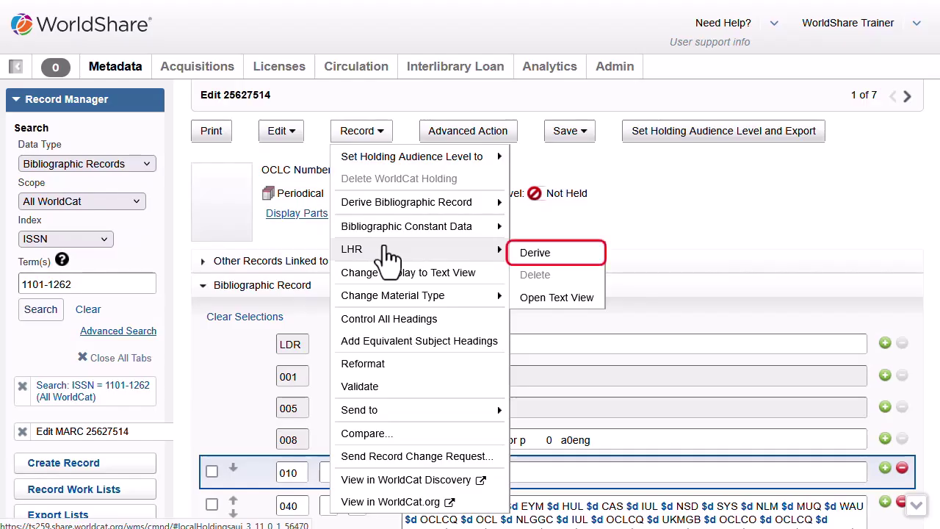
{"action": "left_click", "coordinate": [533, 254]}
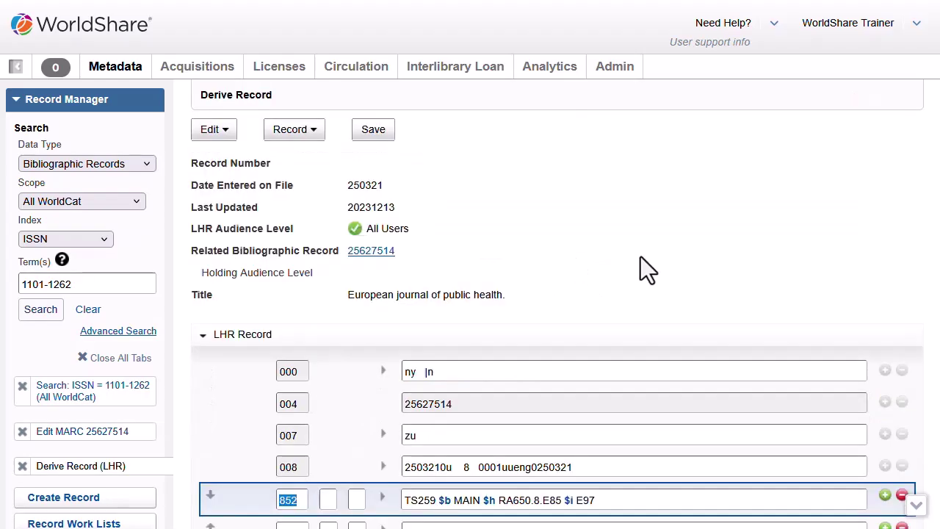
In LHR field 000, set Encoding Level to 3 - Holdings level 3 and Item Information to i - Item information is in the record
{"action": "scroll", "coordinate": [524, 279], "scroll_direction": "down", "scroll_amount": 2}
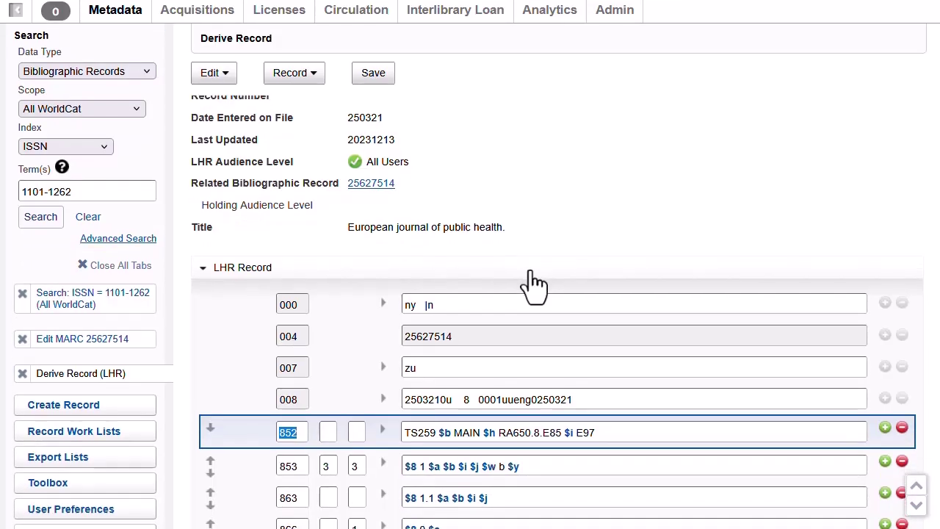
{"action": "left_click", "coordinate": [383, 304]}
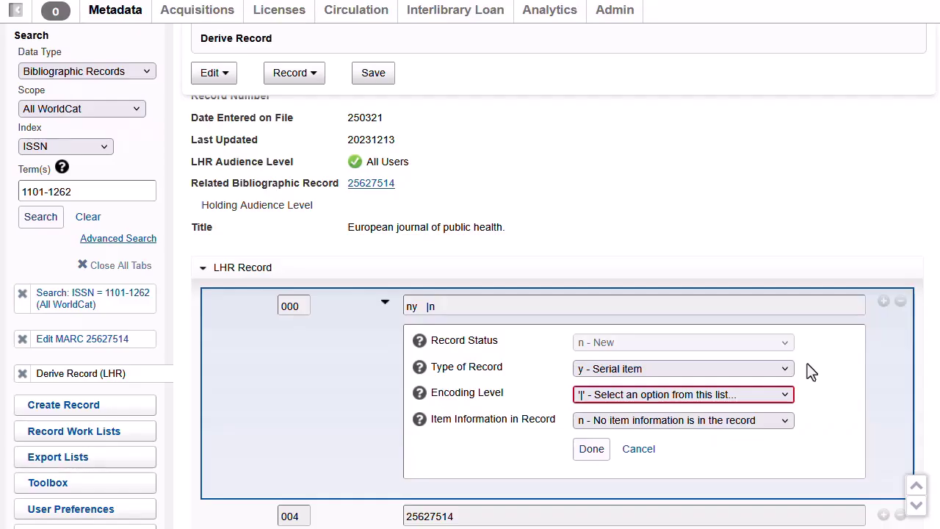
{"action": "left_click", "coordinate": [785, 396]}
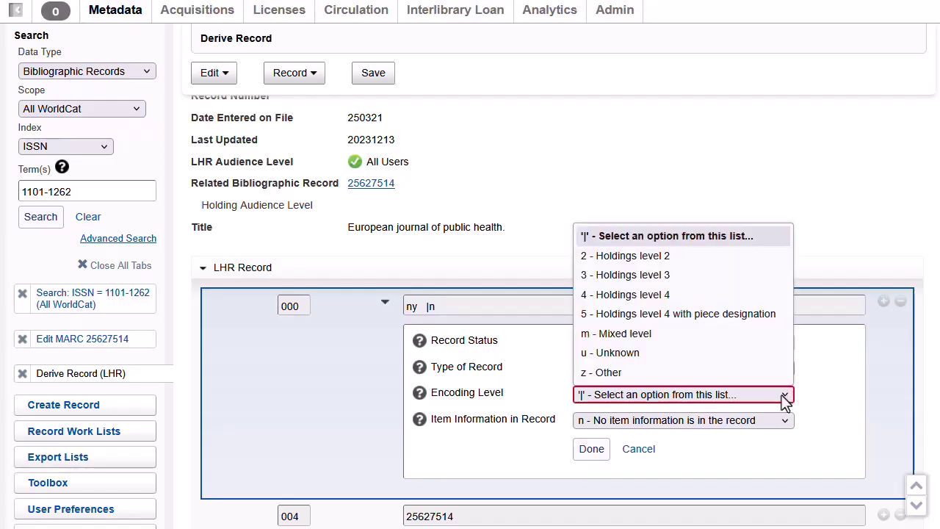
{"action": "left_click", "coordinate": [707, 276]}
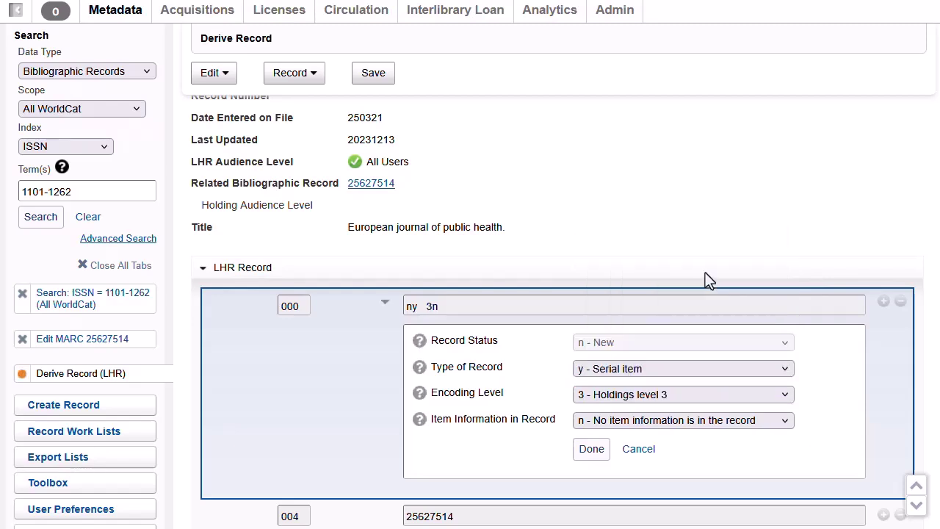
{"action": "left_click", "coordinate": [787, 423]}
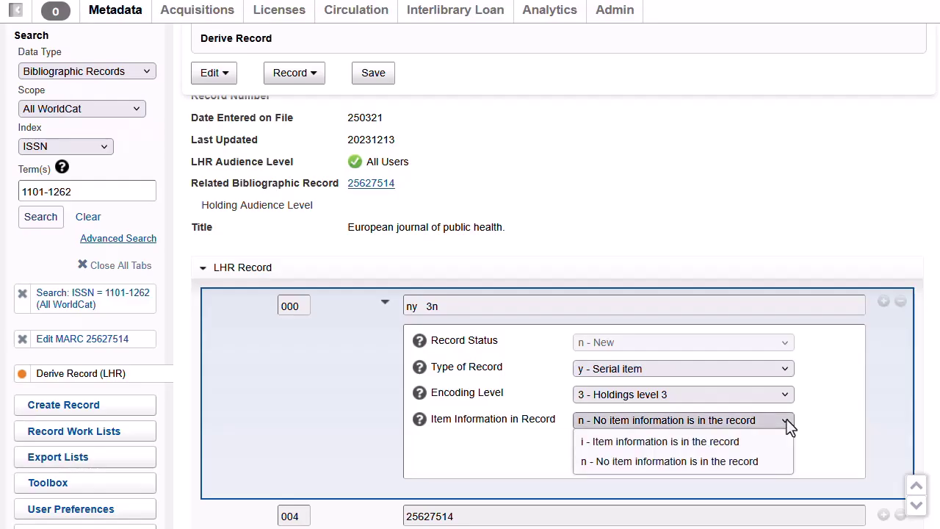
{"action": "left_click", "coordinate": [749, 443]}
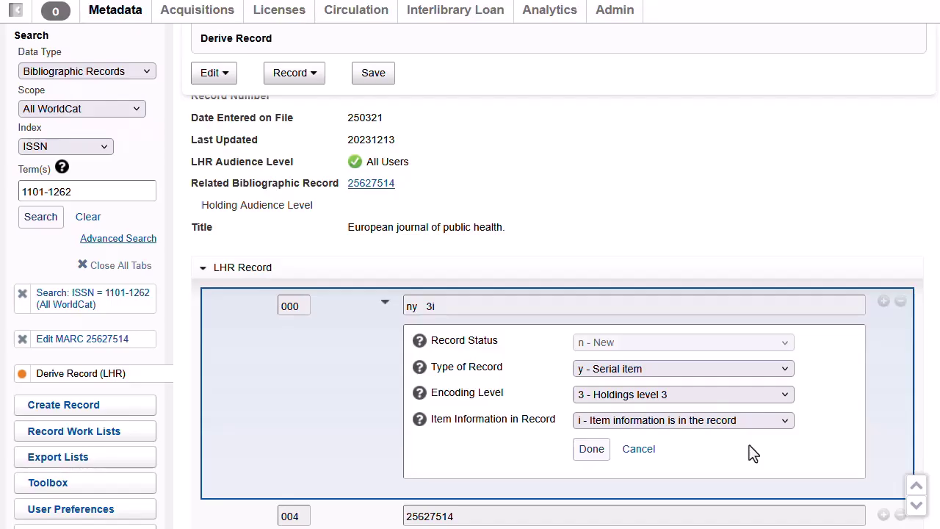
{"action": "left_click", "coordinate": [590, 454]}
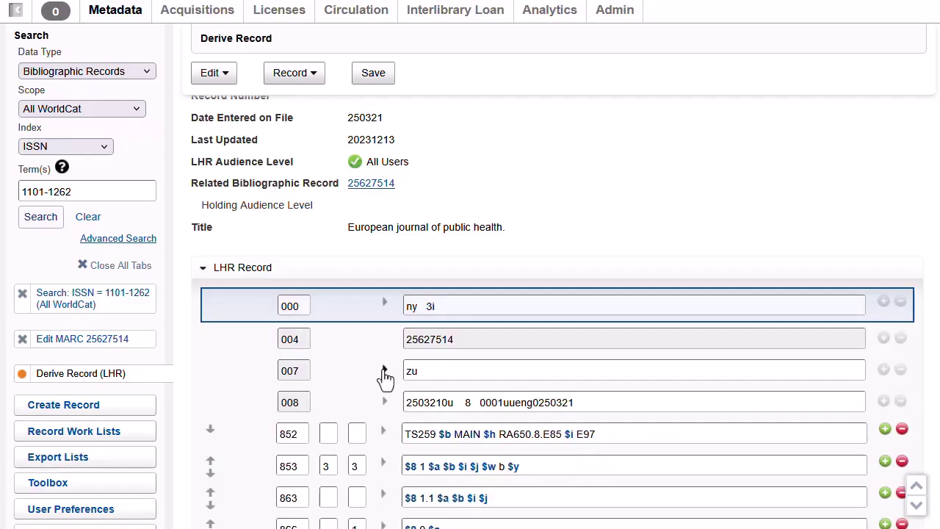
In field 007, set Category of Resource to t - Text and Specific Material Designation to a - Regular print
{"action": "left_click", "coordinate": [384, 369]}
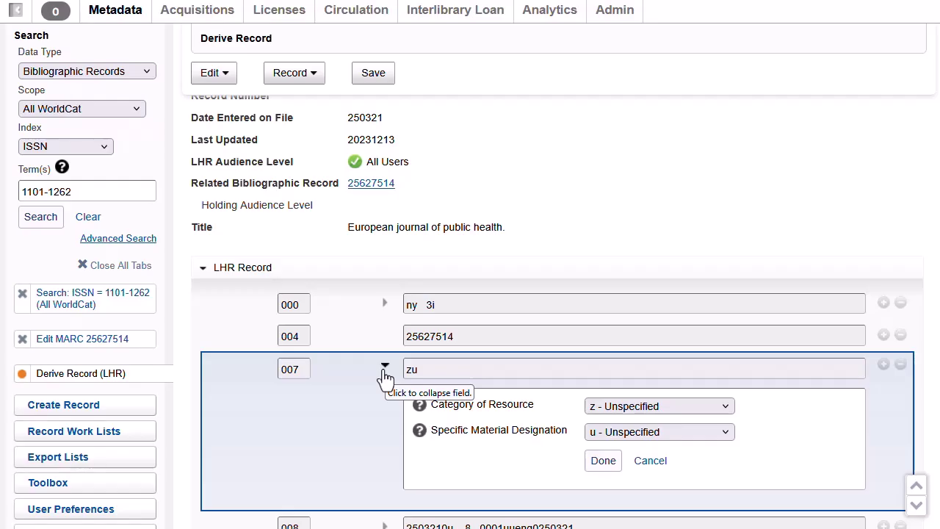
{"action": "left_click", "coordinate": [727, 408]}
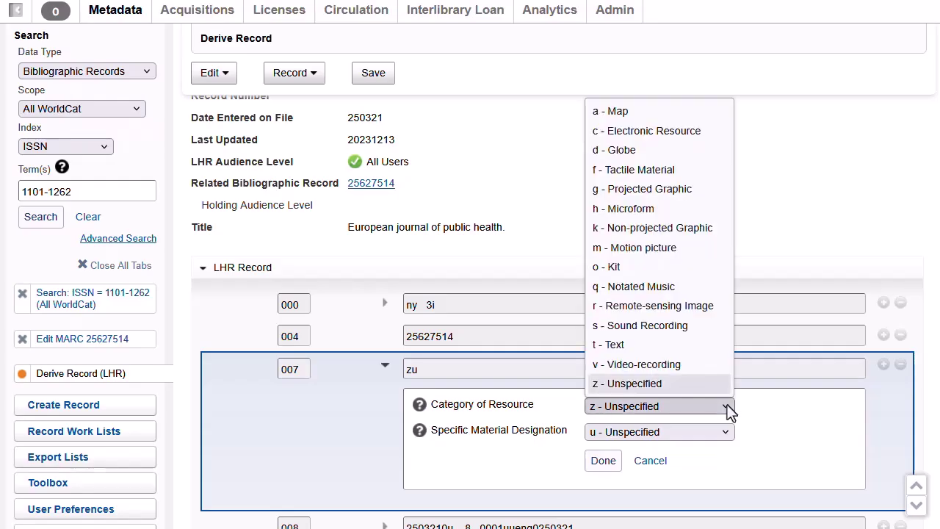
{"action": "left_click", "coordinate": [650, 349]}
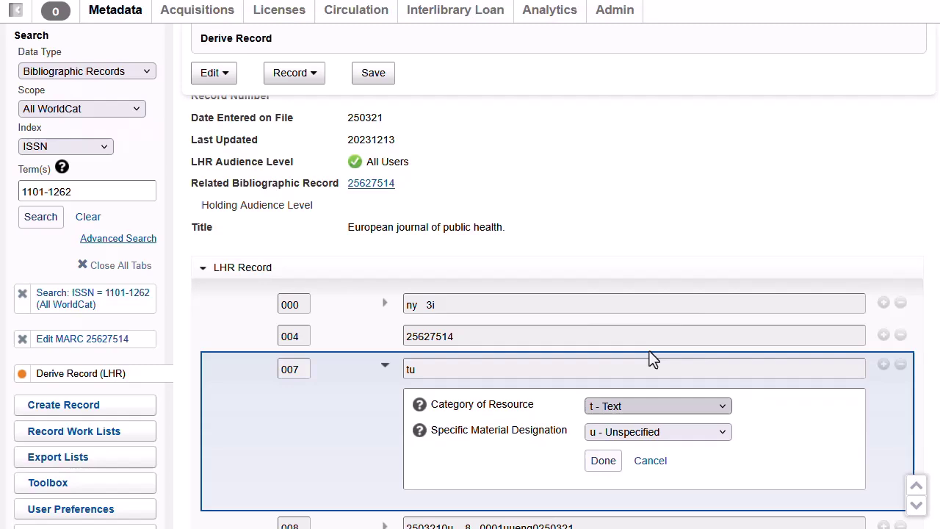
{"action": "left_click", "coordinate": [723, 434]}
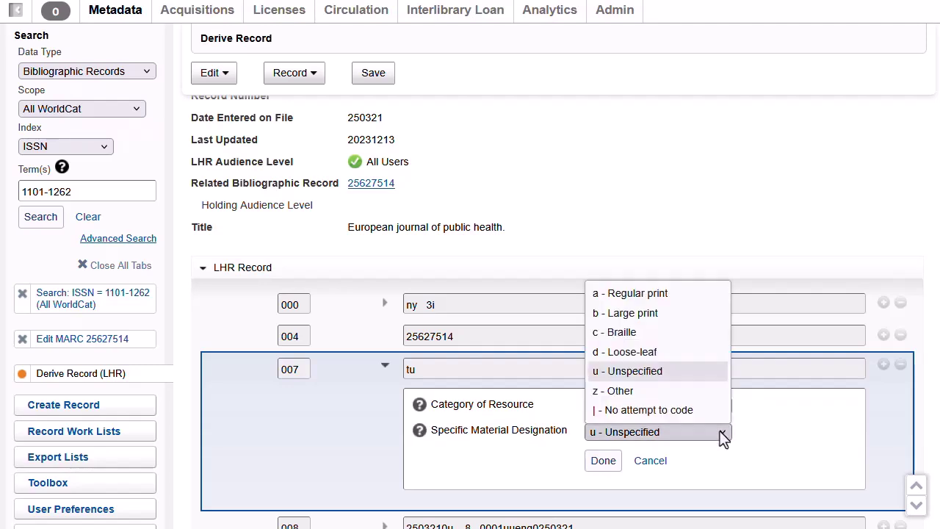
{"action": "left_click", "coordinate": [679, 296]}
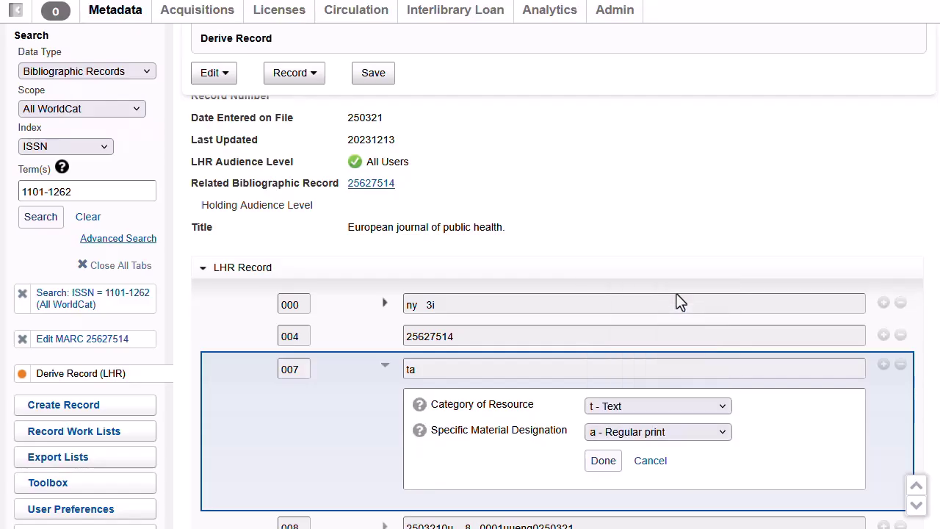
{"action": "left_click", "coordinate": [602, 461]}
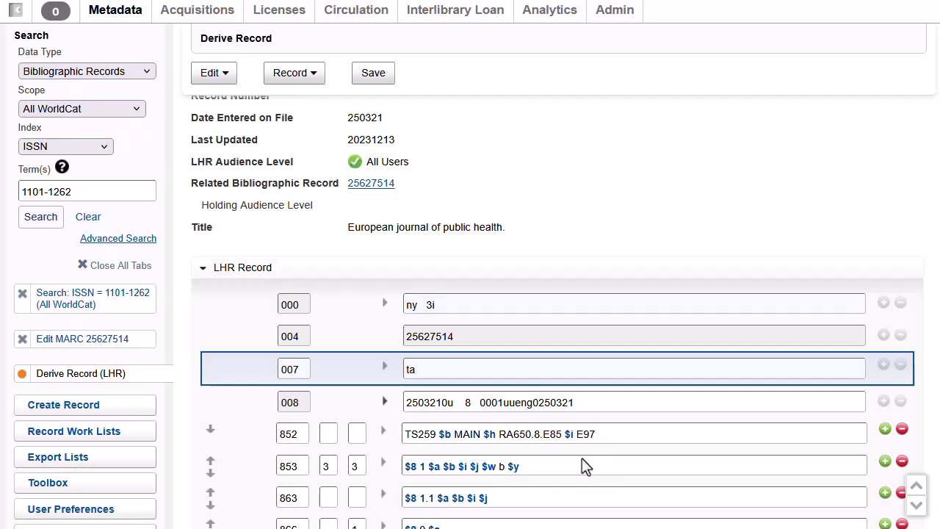
In field 008, set the receipt status to 5 - Not currently received and Method of Acquisition to g - Gift
{"action": "left_click", "coordinate": [384, 404]}
{"action": "scroll", "coordinate": [632, 429], "scroll_direction": "down", "scroll_amount": 1}
{"action": "scroll", "coordinate": [632, 429], "scroll_direction": "down", "scroll_amount": 2}
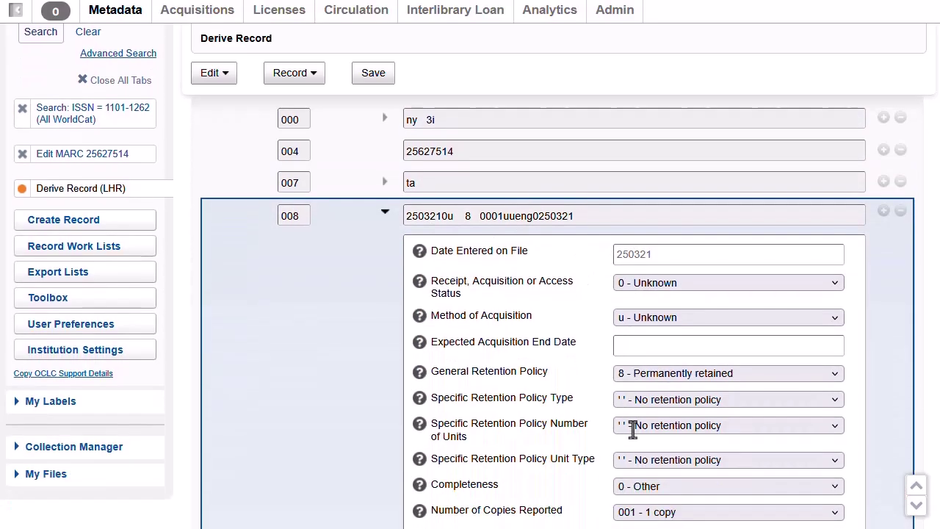
{"action": "scroll", "coordinate": [632, 430], "scroll_direction": "down", "scroll_amount": 2}
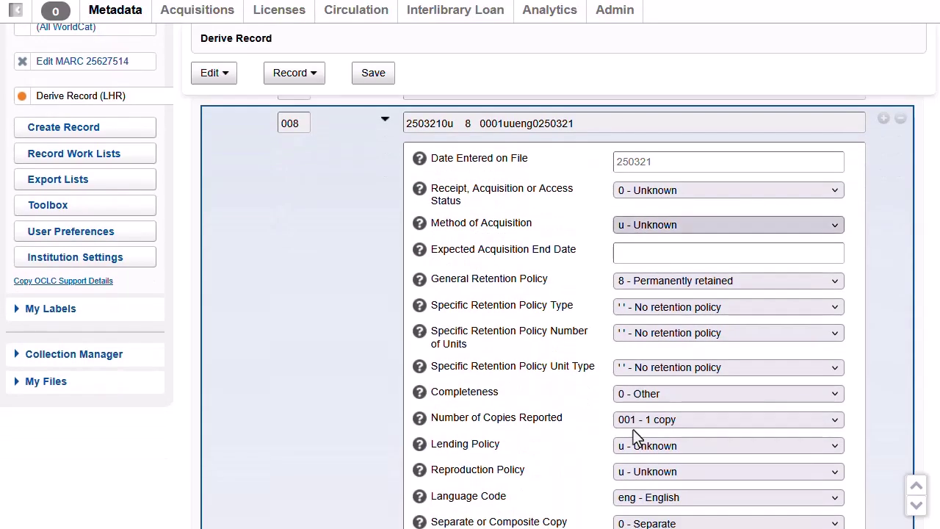
{"action": "left_click", "coordinate": [723, 193]}
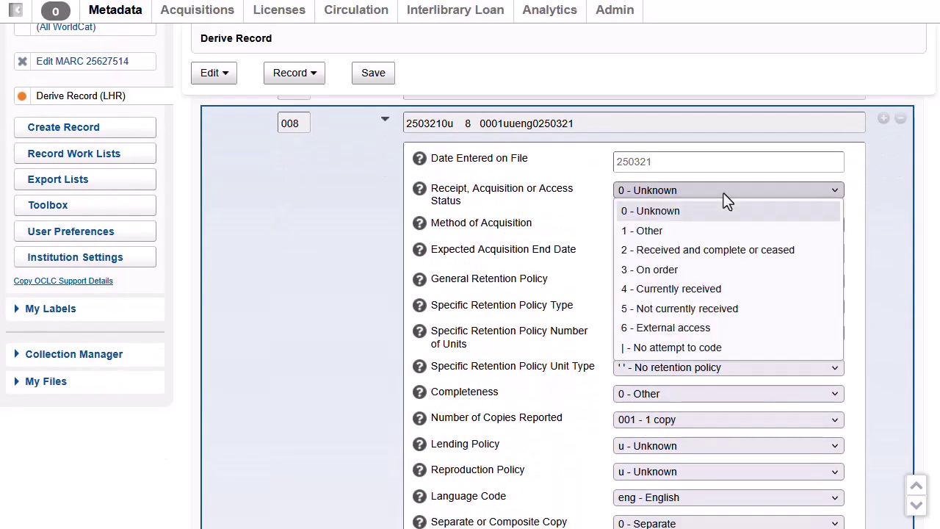
{"action": "left_click", "coordinate": [713, 310]}
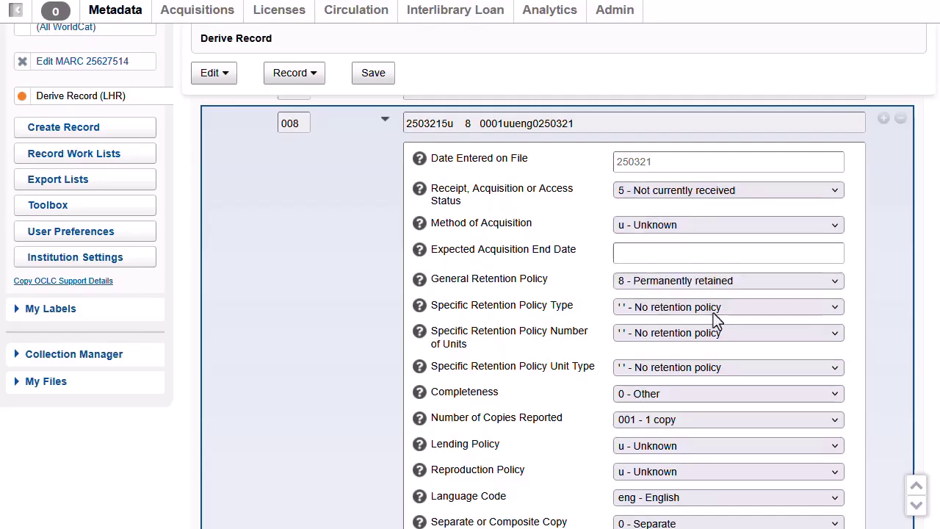
{"action": "left_click", "coordinate": [679, 226]}
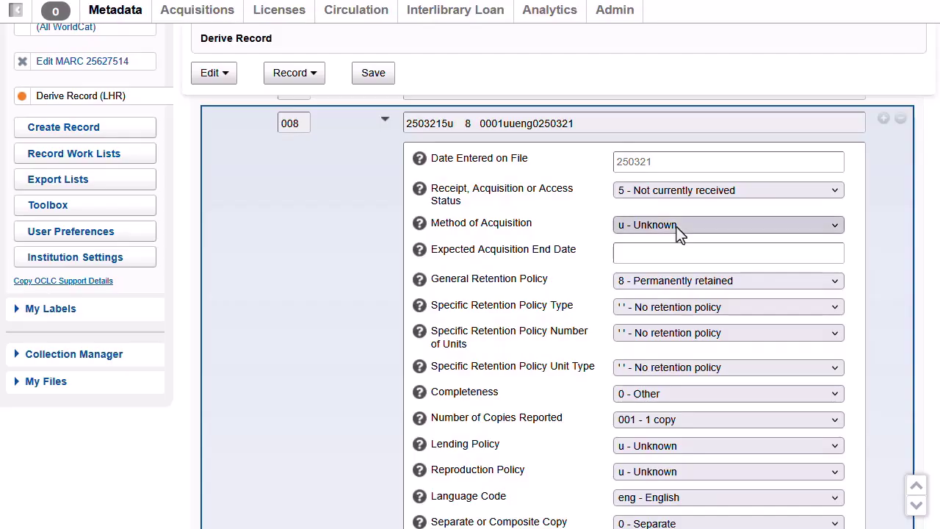
{"action": "left_click", "coordinate": [679, 226]}
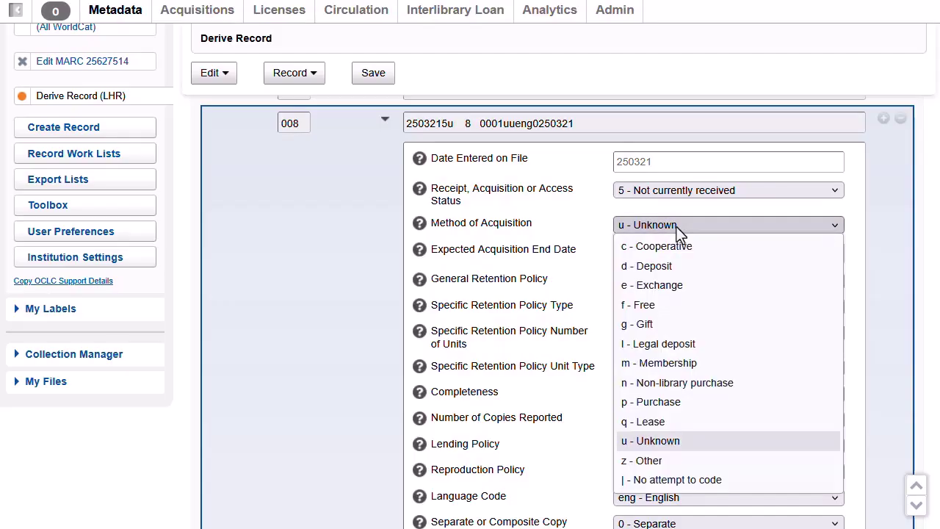
{"action": "left_click", "coordinate": [635, 325]}
{"action": "scroll", "coordinate": [674, 242], "scroll_direction": "down", "scroll_amount": 4}
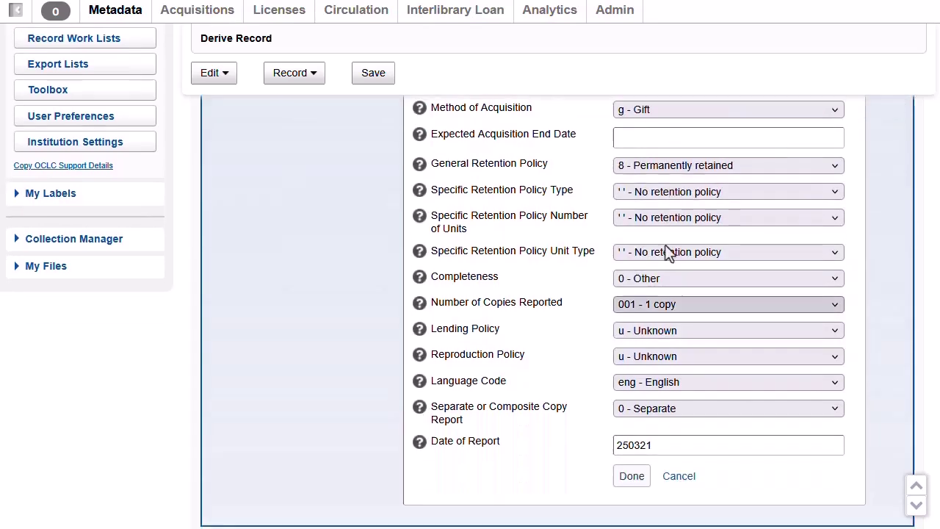
{"action": "left_click", "coordinate": [630, 315]}
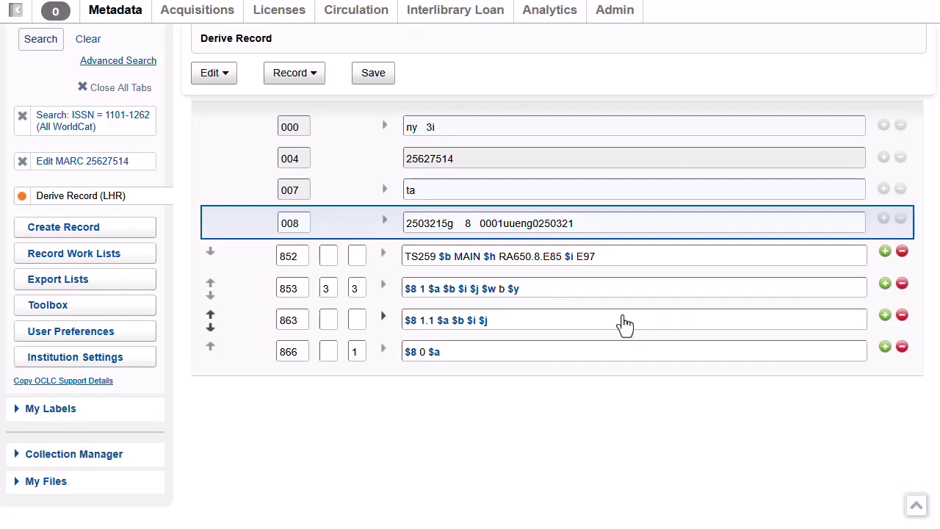
Expand field 852 and set its Shelving Scheme indicator to 0 - Library of Congress classification
{"action": "left_click", "coordinate": [383, 254]}
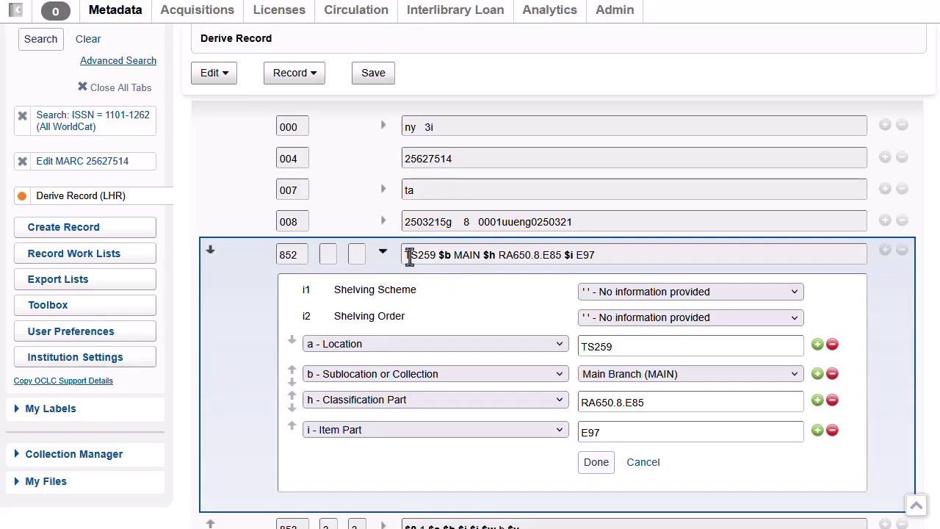
{"action": "left_click", "coordinate": [717, 290]}
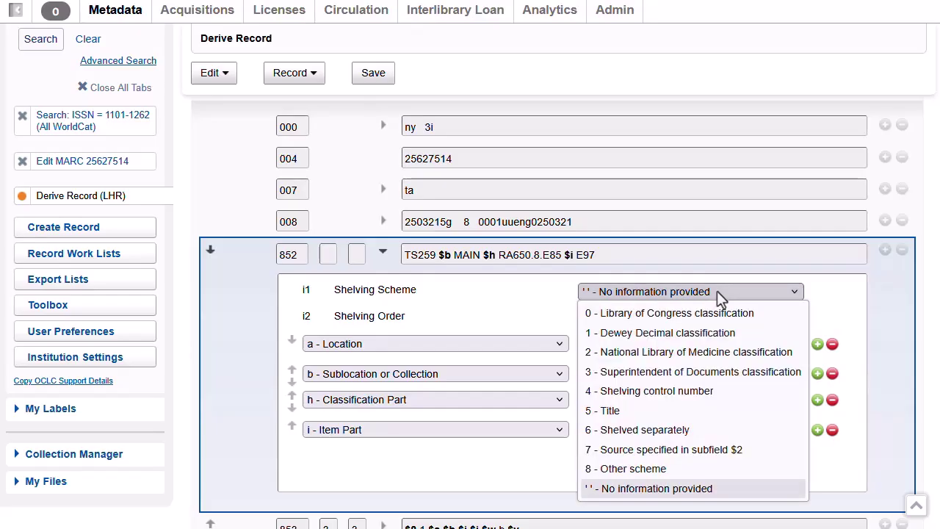
{"action": "left_click", "coordinate": [707, 314]}
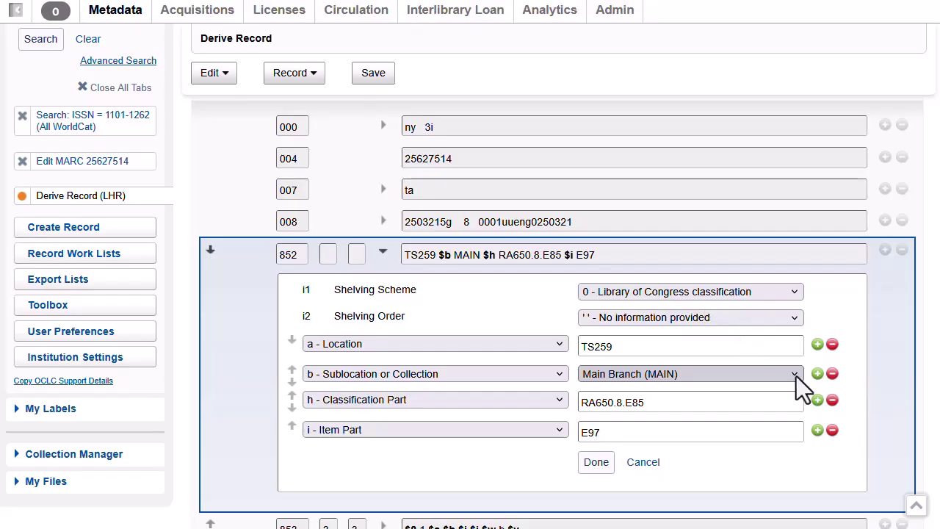
Add subfield c - Shelving Location after the sublocation in field 852, set it to MAIN-Periodicals, and finish editing the field
{"action": "left_click", "coordinate": [816, 373]}
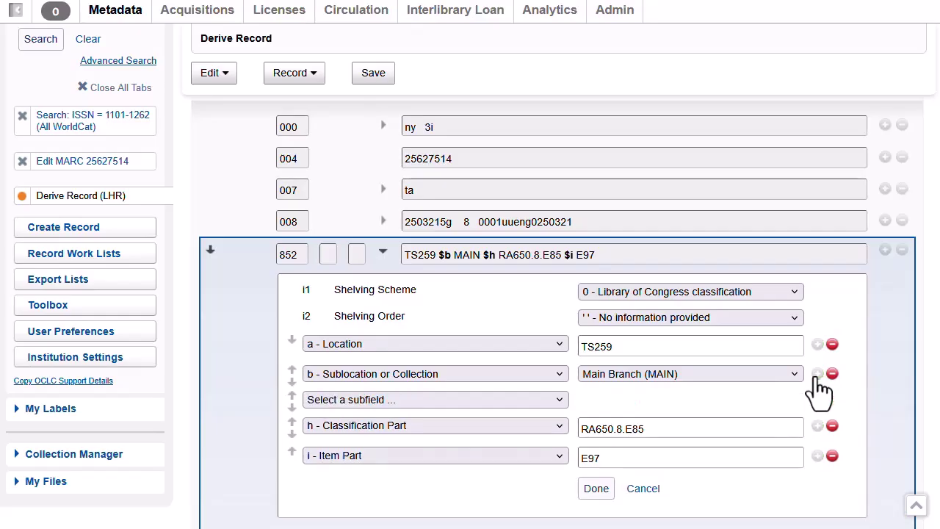
{"action": "left_click", "coordinate": [561, 400]}
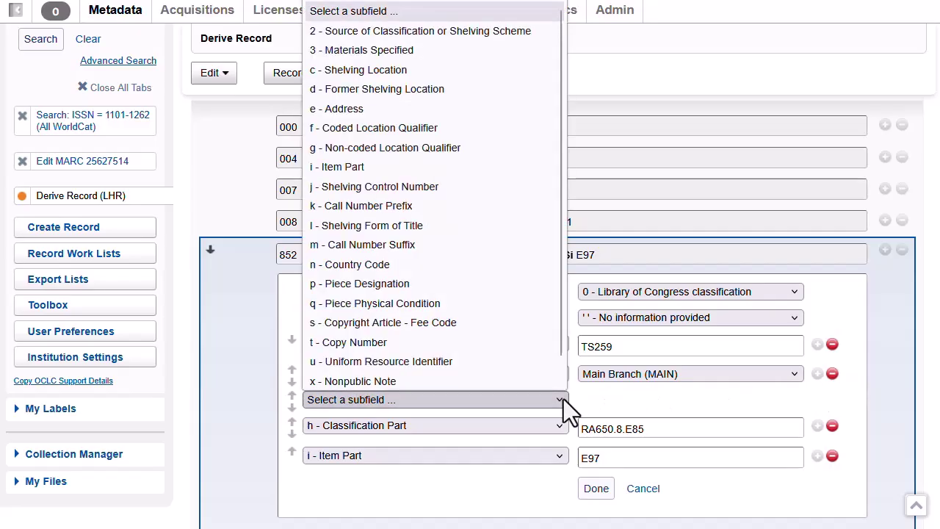
{"action": "left_click", "coordinate": [352, 71]}
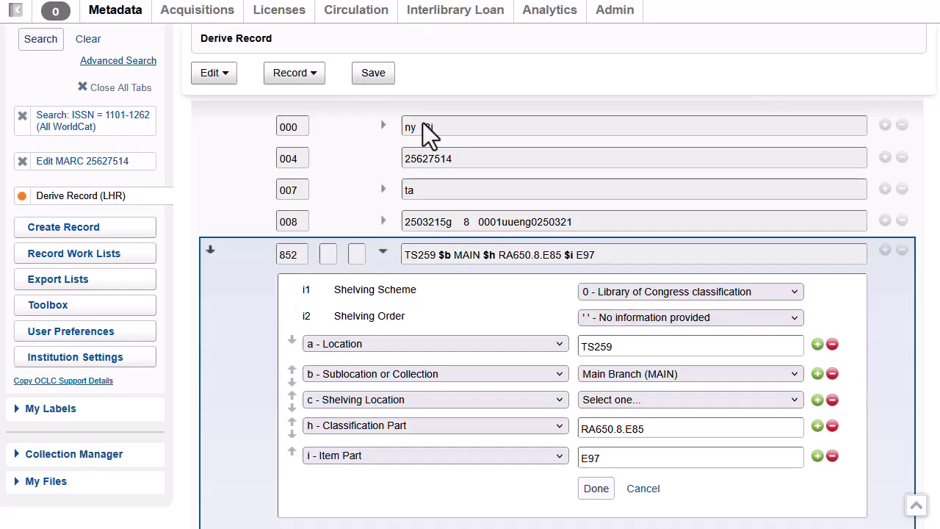
{"action": "left_click", "coordinate": [797, 403]}
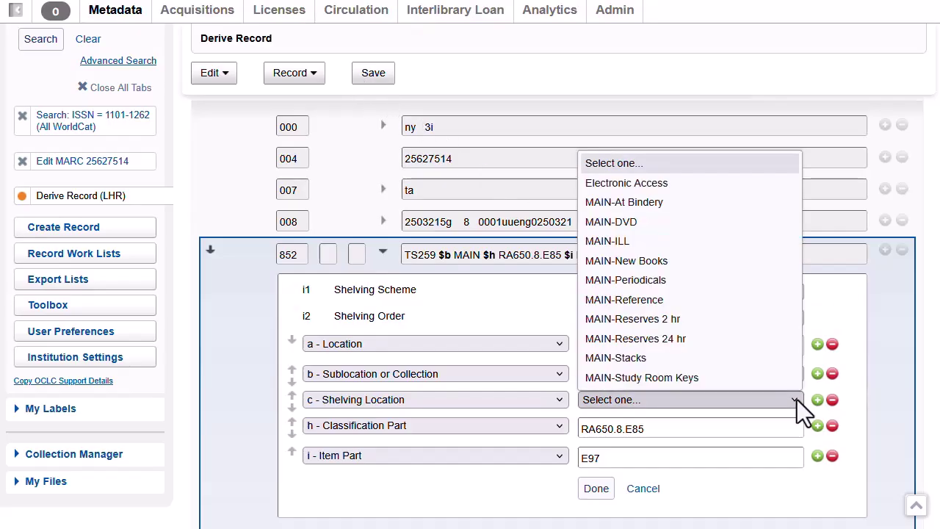
{"action": "left_click", "coordinate": [694, 282]}
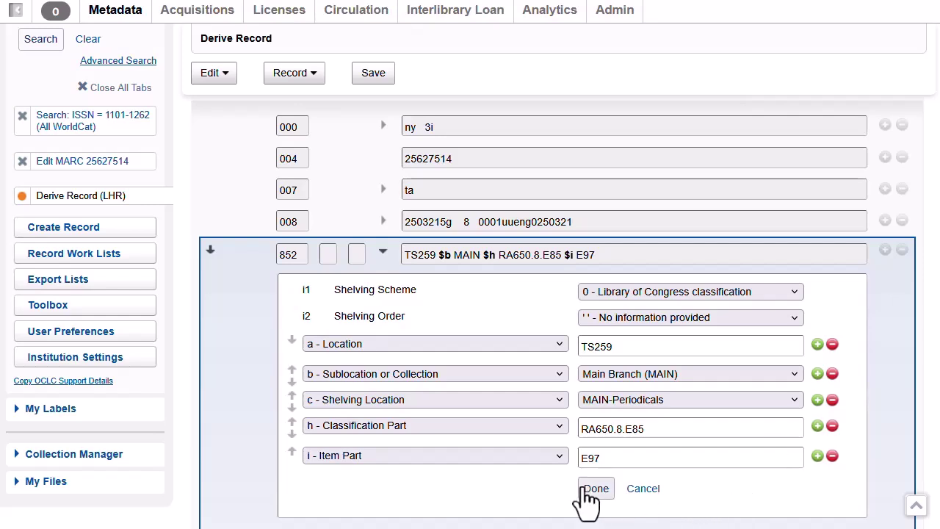
{"action": "left_click", "coordinate": [591, 489]}
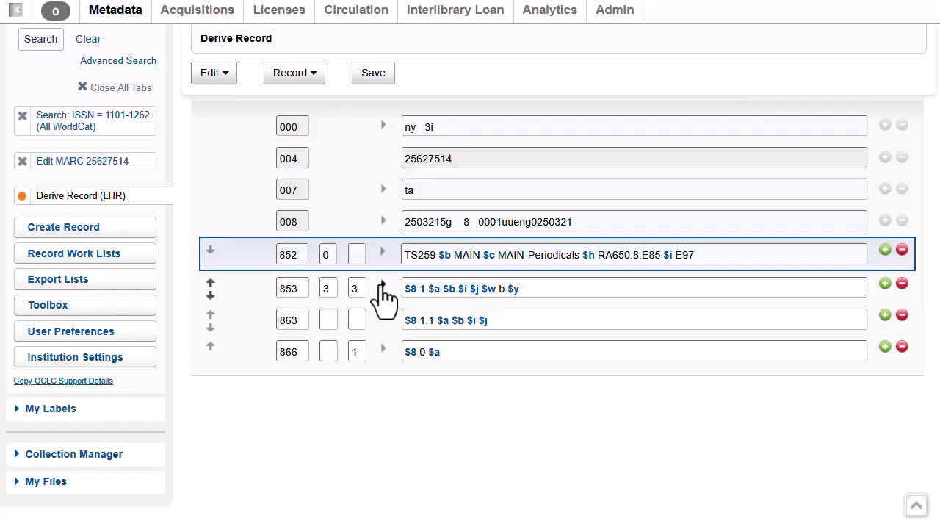
In field 853, set First Level of Enumeration to "v." and First Level of Chronology to "(year)", and apply the changes
{"action": "left_click", "coordinate": [382, 287]}
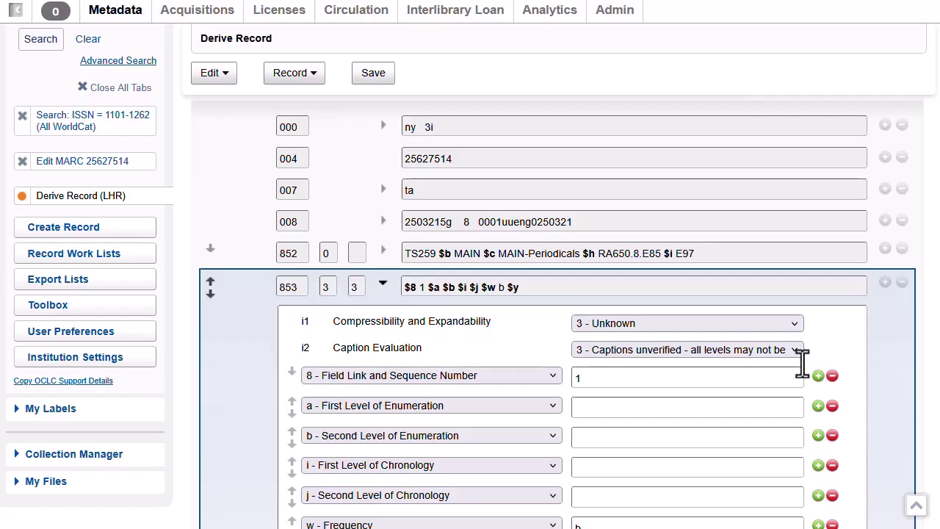
{"action": "left_click", "coordinate": [761, 402]}
{"action": "type", "text": "v"}
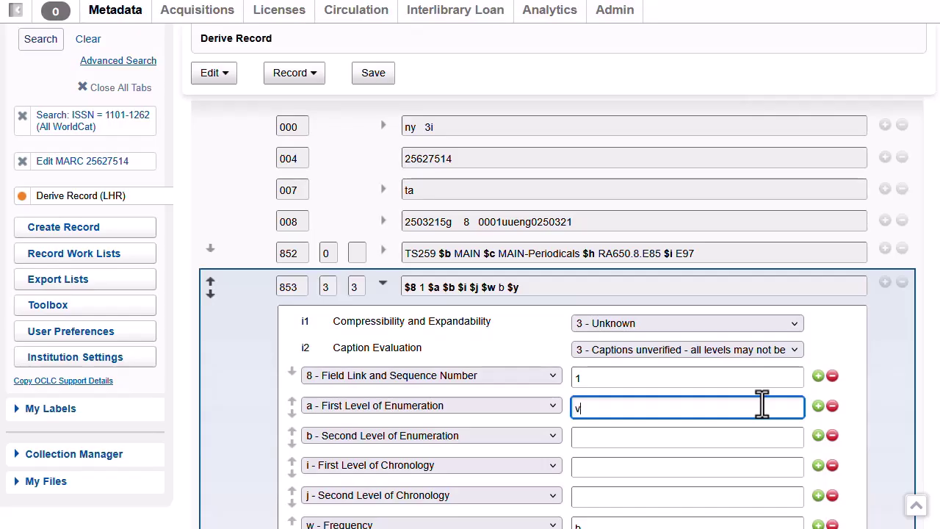
{"action": "type", "text": "."}
{"action": "scroll", "coordinate": [787, 434], "scroll_direction": "down", "scroll_amount": 2}
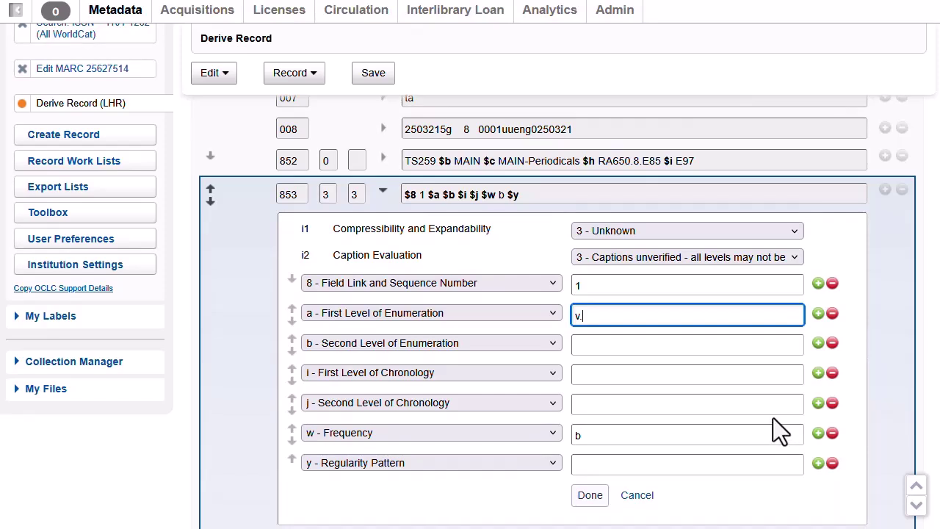
{"action": "left_click", "coordinate": [732, 376]}
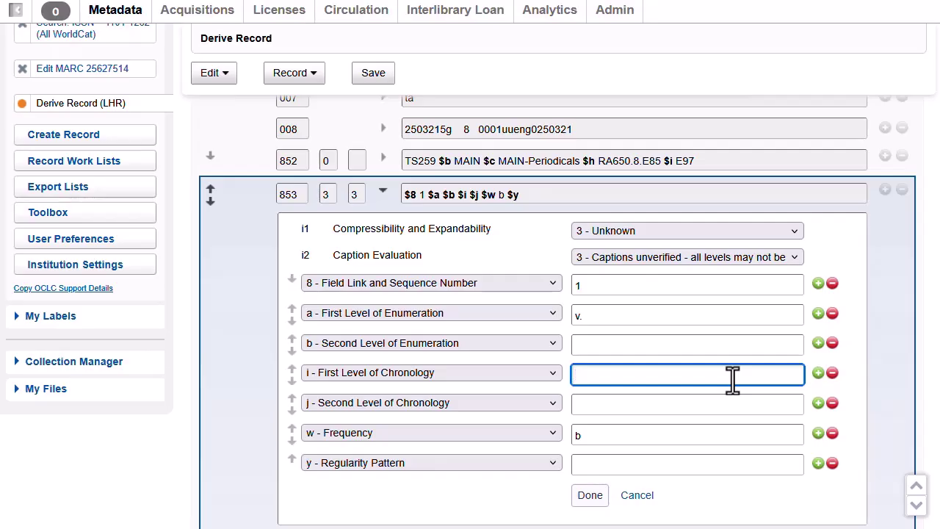
{"action": "type", "text": "(year)"}
{"action": "left_click", "coordinate": [589, 497]}
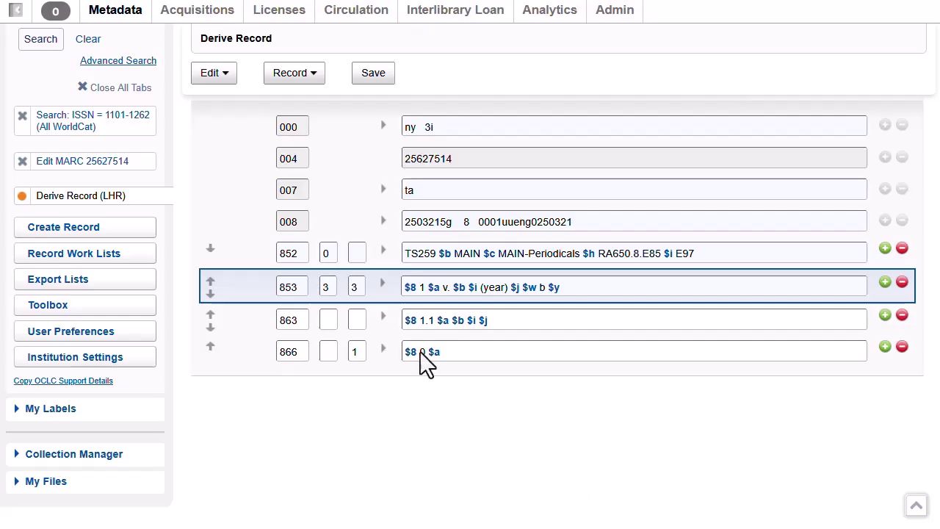
Expand field 863 and set its Field Encoding Level to 3 - Holdings level 3
{"action": "left_click", "coordinate": [382, 317]}
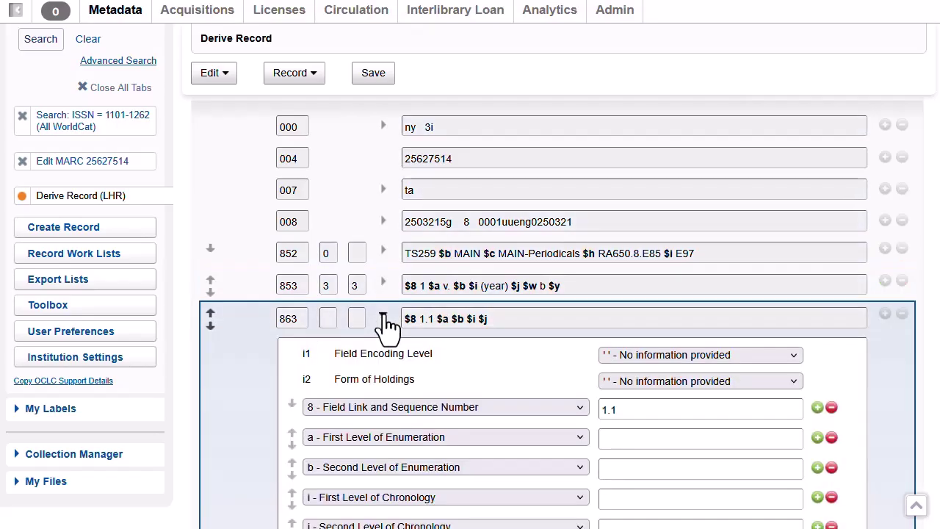
{"action": "scroll", "coordinate": [759, 449], "scroll_direction": "down", "scroll_amount": 1}
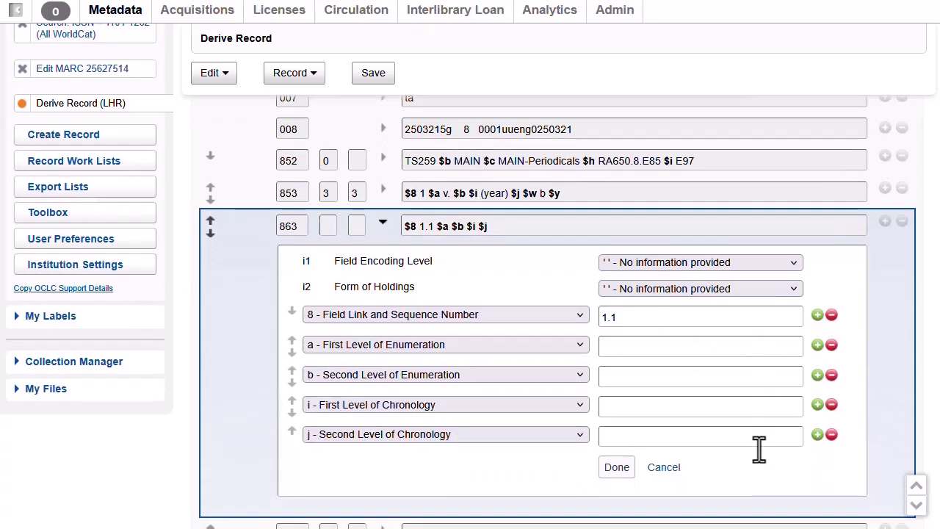
{"action": "left_click", "coordinate": [795, 264]}
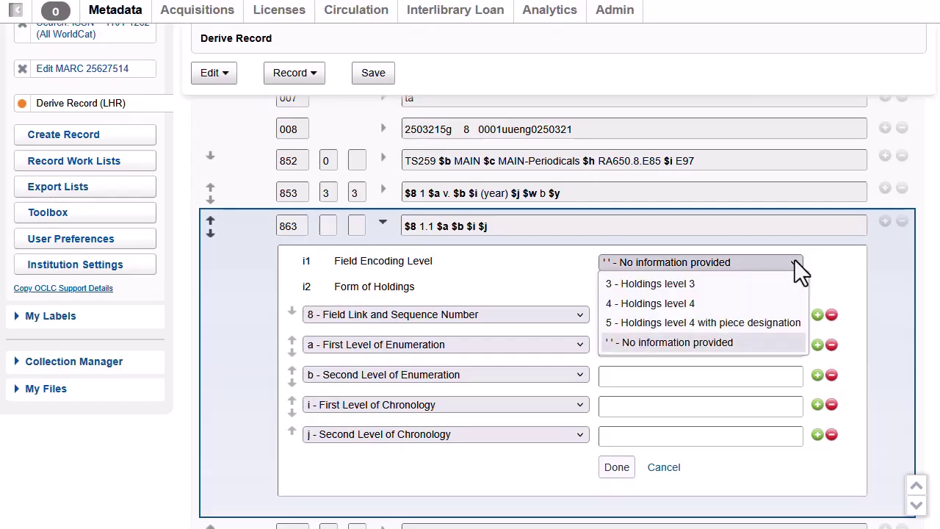
{"action": "left_click", "coordinate": [736, 290]}
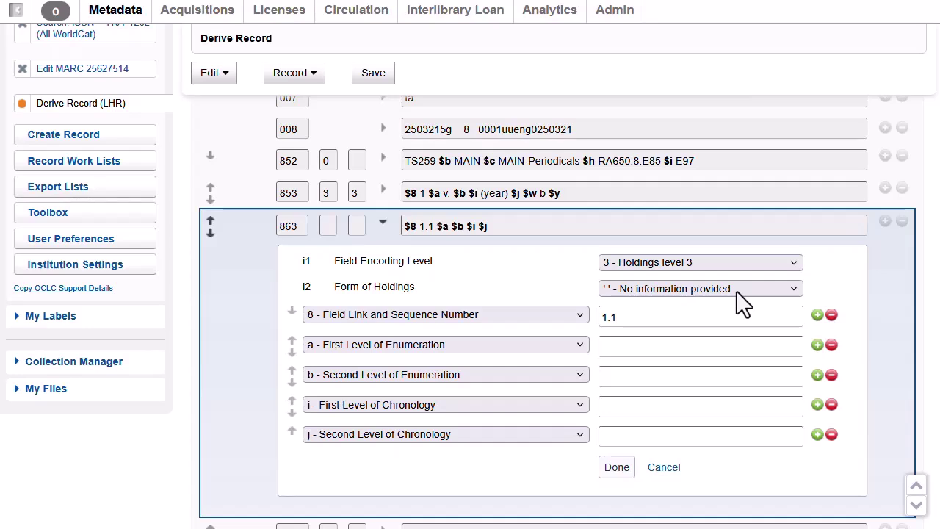
In field 863, set First Level of Enumeration to 26 and First Level of Chronology to 2016, and apply the changes
{"action": "left_click", "coordinate": [711, 350]}
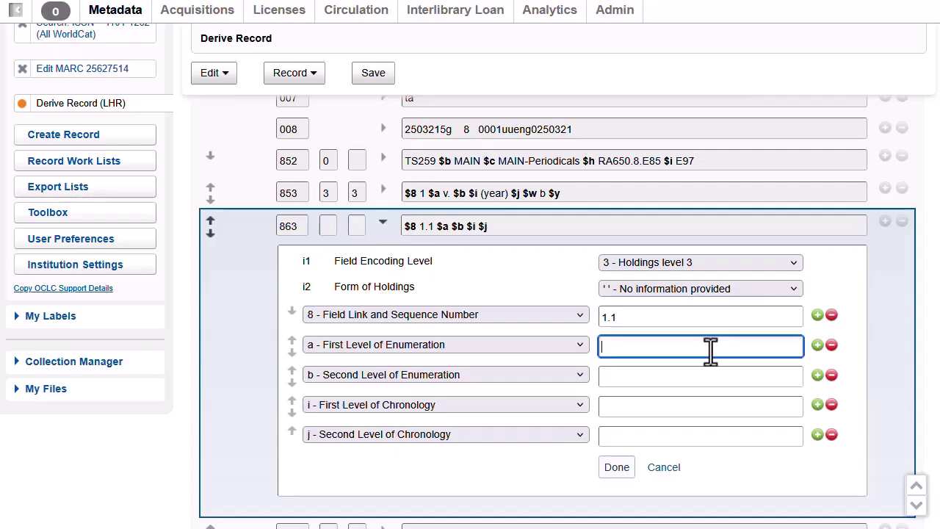
{"action": "type", "text": "26"}
{"action": "left_click", "coordinate": [670, 408]}
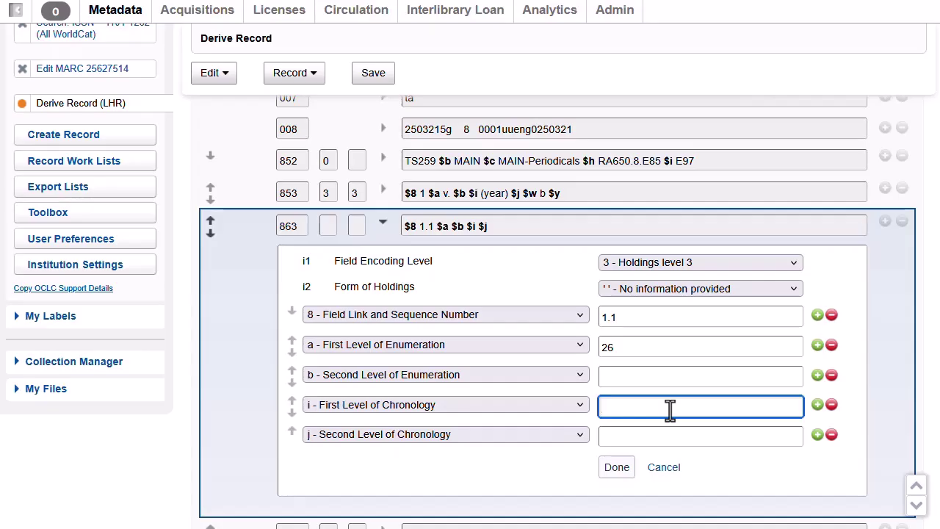
{"action": "type", "text": "20"}
{"action": "type", "text": "6"}
{"action": "left_click", "coordinate": [612, 469]}
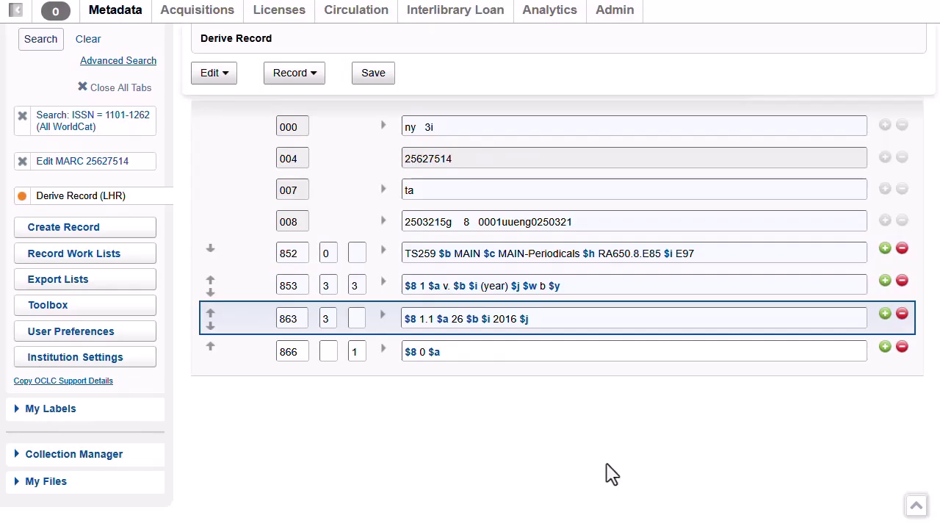
Insert a second 863 field below the existing one and set its Field Encoding Level to 3 - Holdings level 3
{"action": "left_click", "coordinate": [885, 314]}
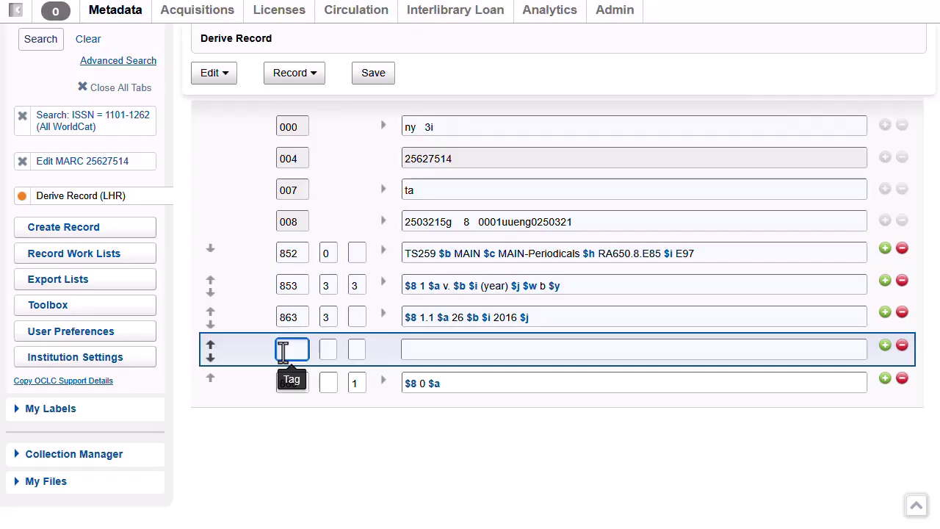
{"action": "type", "text": "863"}
{"action": "left_click", "coordinate": [416, 351]}
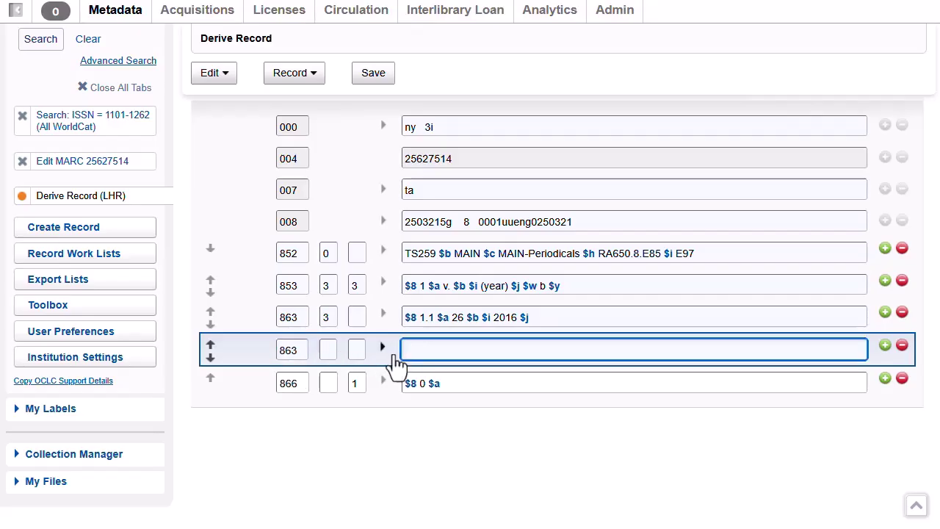
{"action": "left_click", "coordinate": [383, 346]}
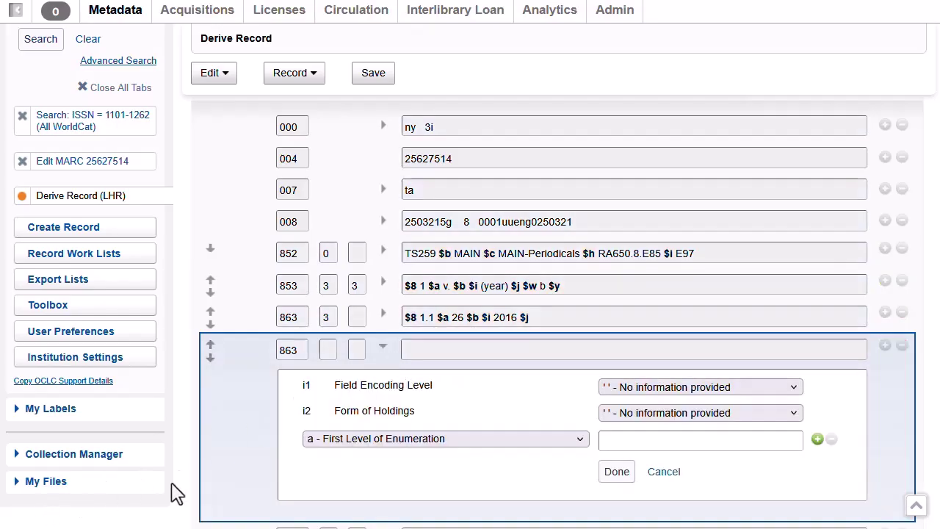
{"action": "left_click", "coordinate": [754, 391]}
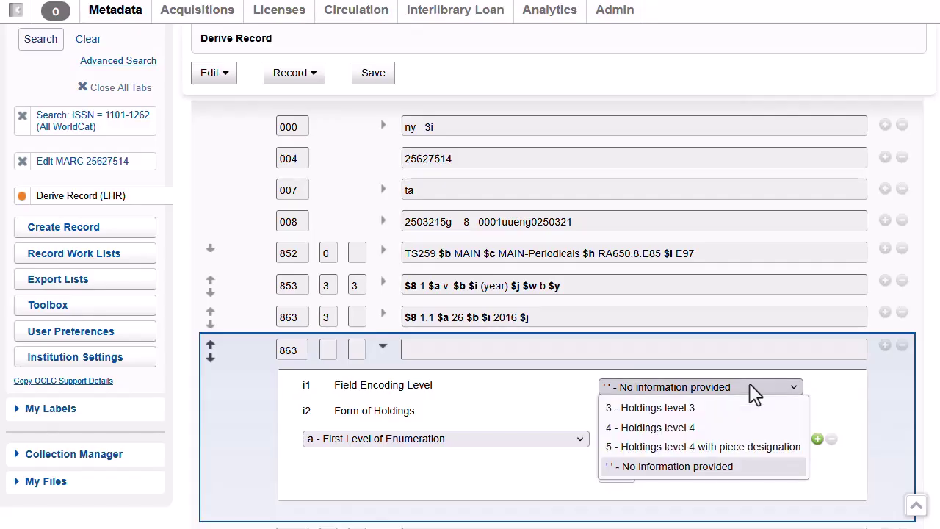
{"action": "left_click", "coordinate": [690, 408]}
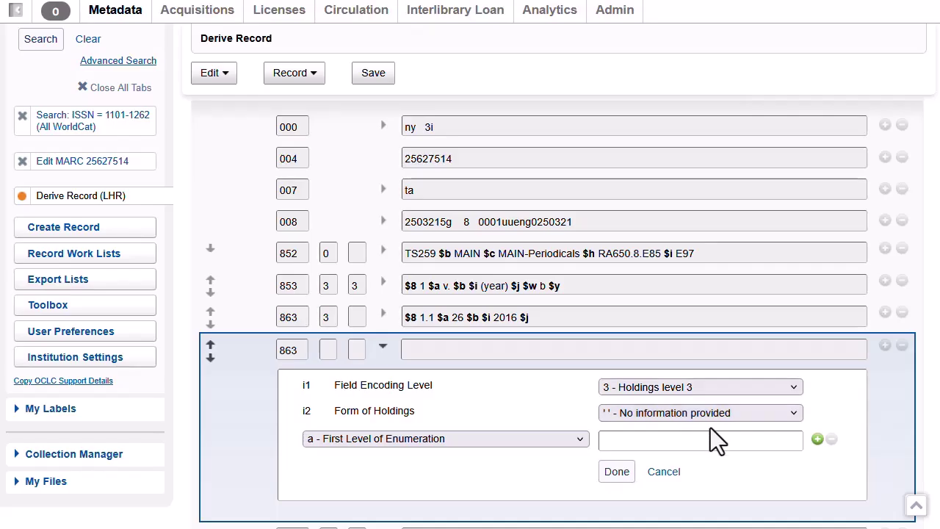
Add subfield 8 - Field Link and Sequence Number with value 1.2 to the new 863 field and move it above subfield a
{"action": "left_click", "coordinate": [817, 439]}
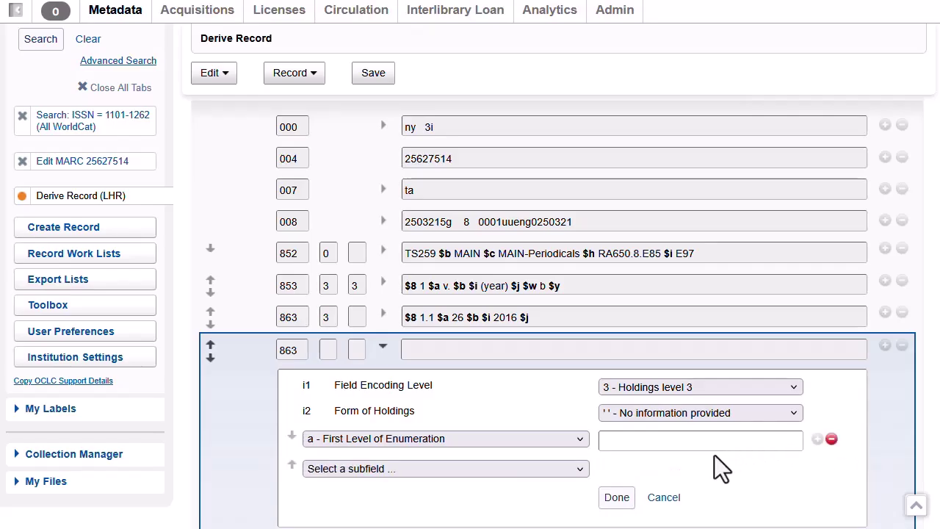
{"action": "left_click", "coordinate": [580, 469]}
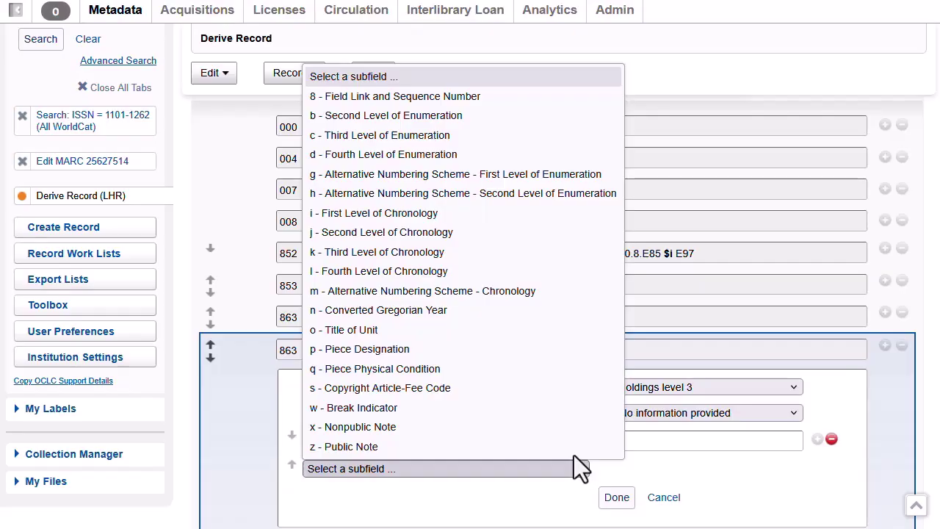
{"action": "left_click", "coordinate": [451, 97]}
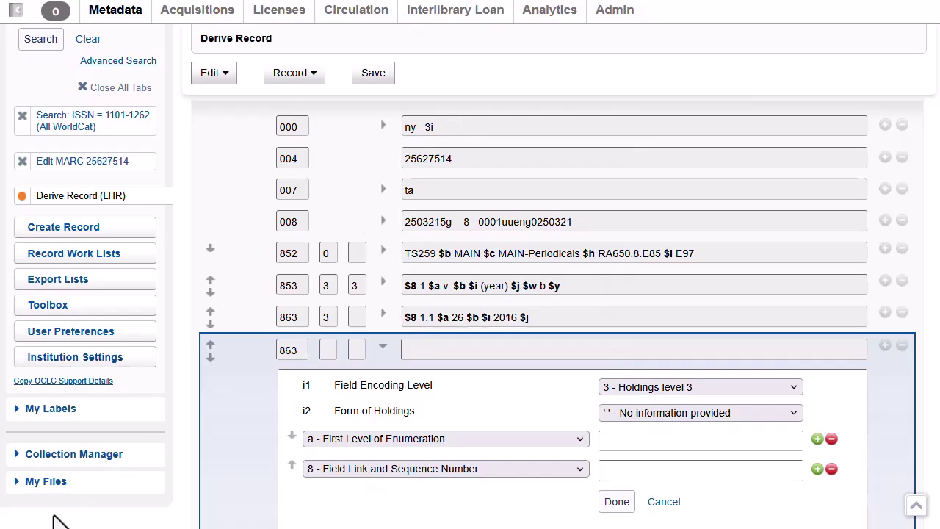
{"action": "left_click", "coordinate": [630, 470]}
{"action": "type", "text": "1"}
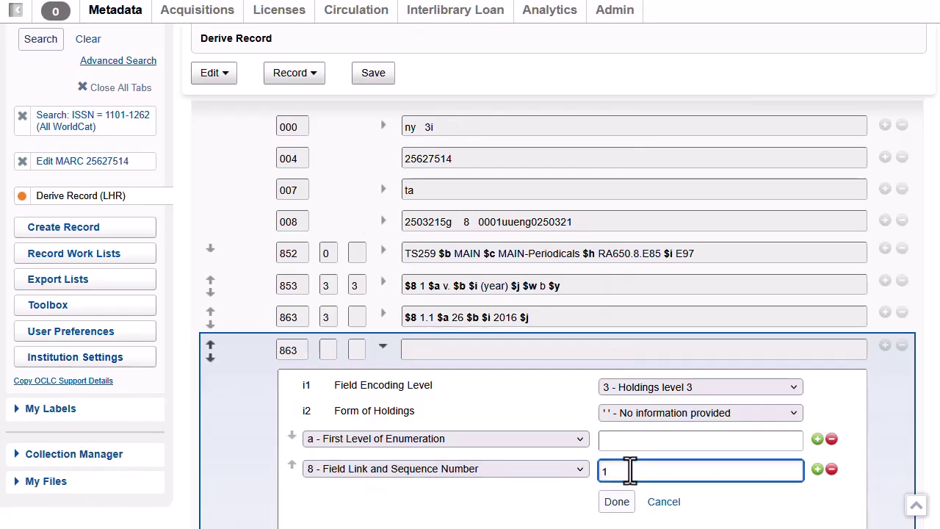
{"action": "type", "text": ".2"}
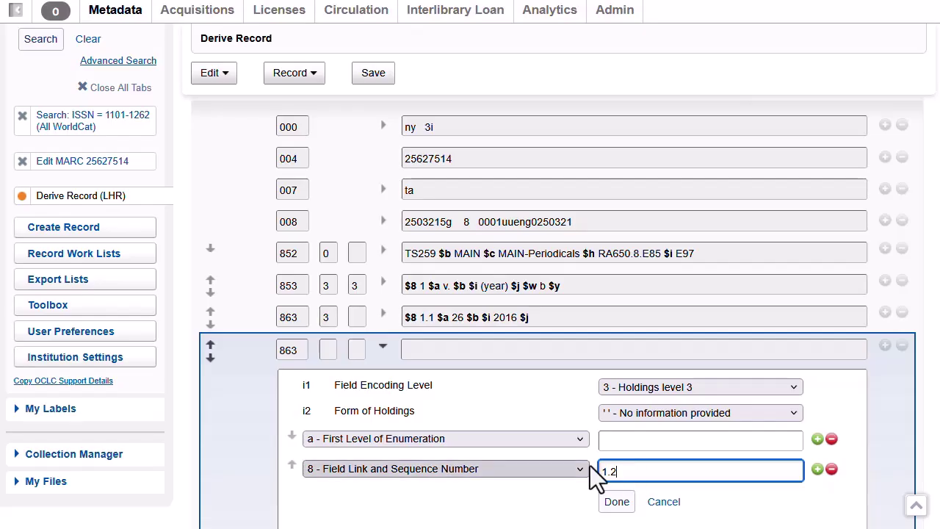
{"action": "left_click", "coordinate": [292, 439]}
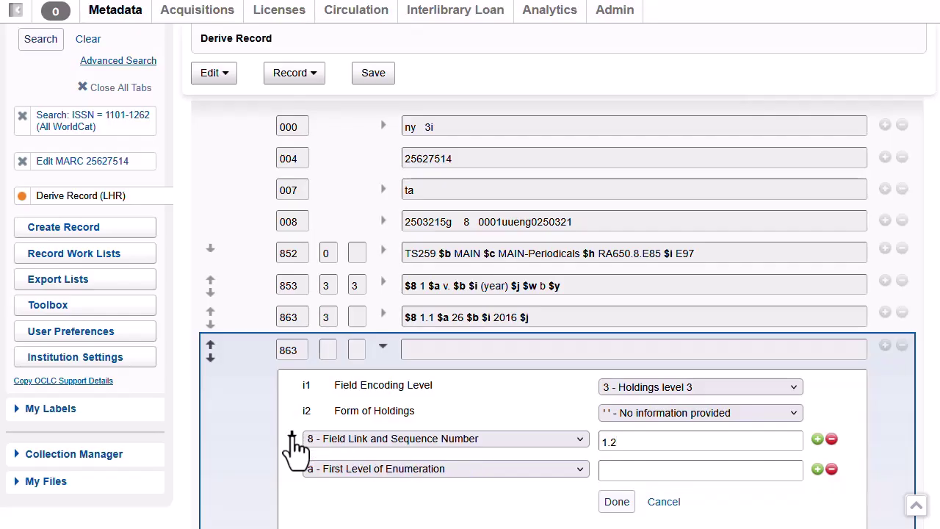
In the second 863 field, set First Level of Enumeration to 27, add First Level of Chronology with value 2017, and apply the changes
{"action": "left_click", "coordinate": [645, 475]}
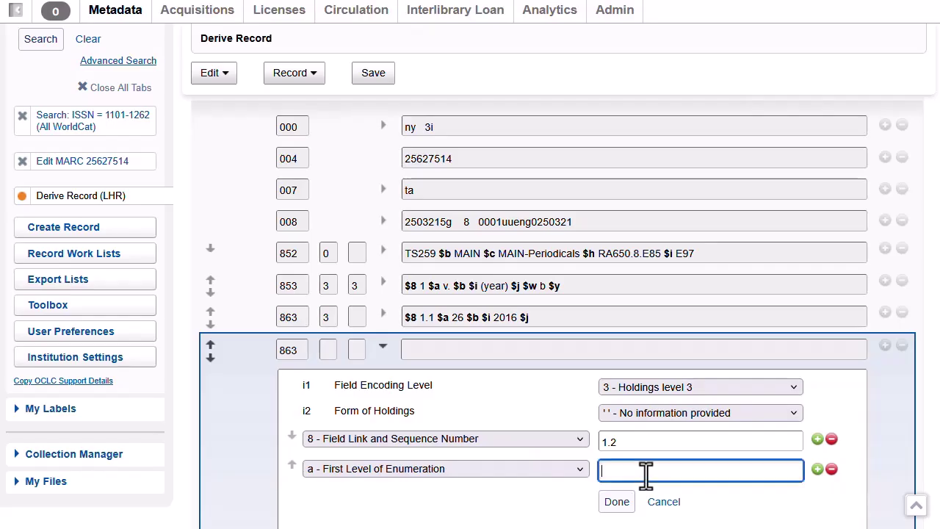
{"action": "type", "text": "27"}
{"action": "left_click", "coordinate": [817, 468]}
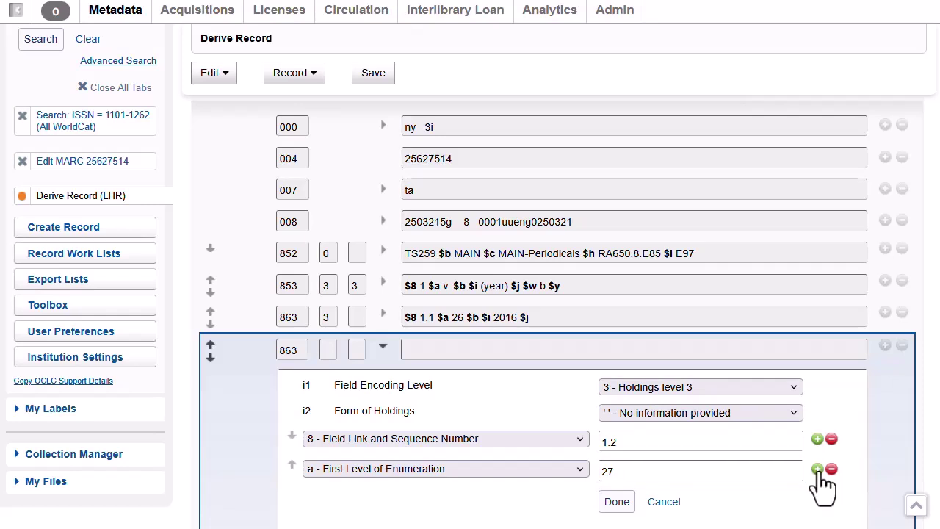
{"action": "left_click", "coordinate": [580, 503]}
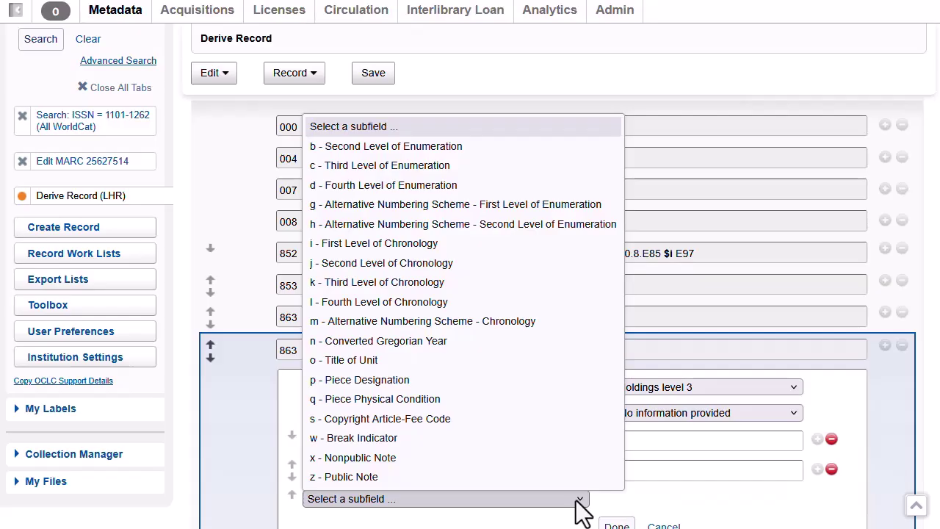
{"action": "left_click", "coordinate": [444, 247]}
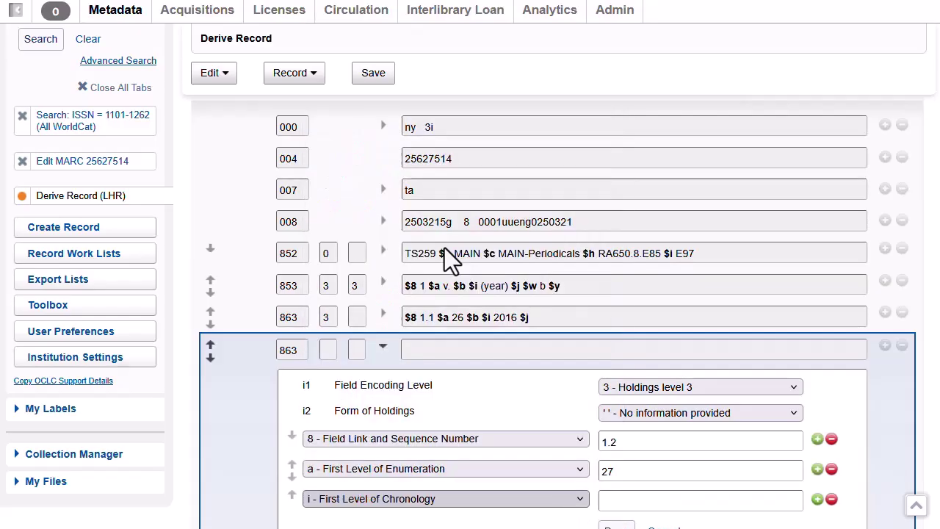
{"action": "left_click", "coordinate": [624, 502]}
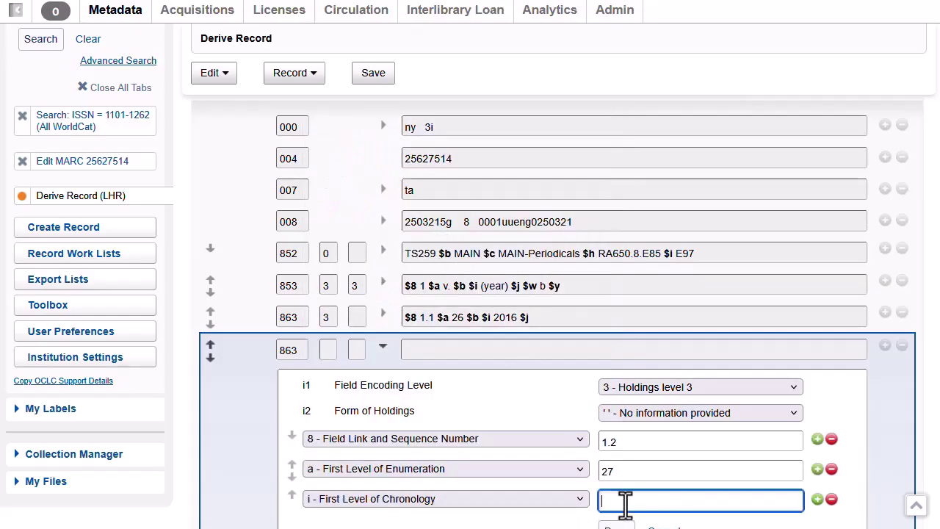
{"action": "type", "text": "2017"}
{"action": "scroll", "coordinate": [624, 502], "scroll_direction": "down", "scroll_amount": 2}
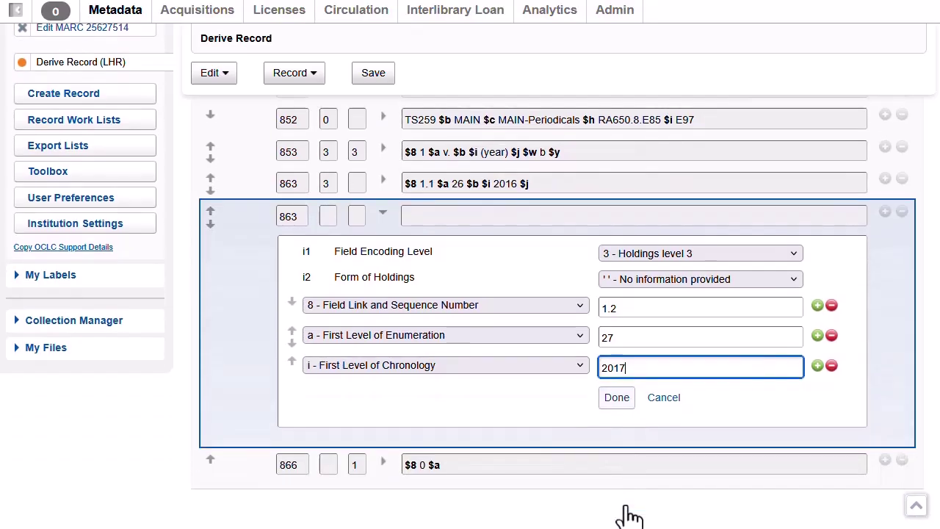
{"action": "left_click", "coordinate": [615, 400]}
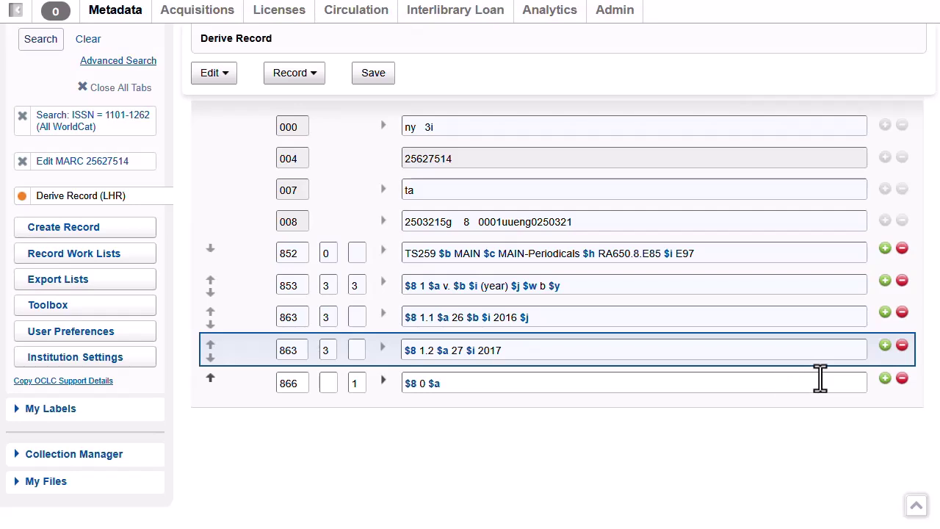
Delete the 866 field and insert a new 876 field below the second 863 field
{"action": "left_click", "coordinate": [901, 377]}
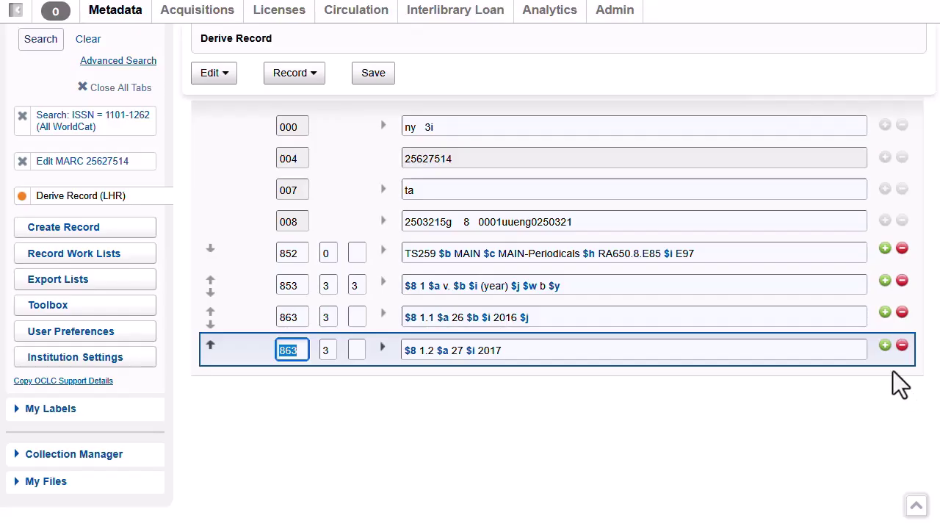
{"action": "left_click", "coordinate": [885, 344]}
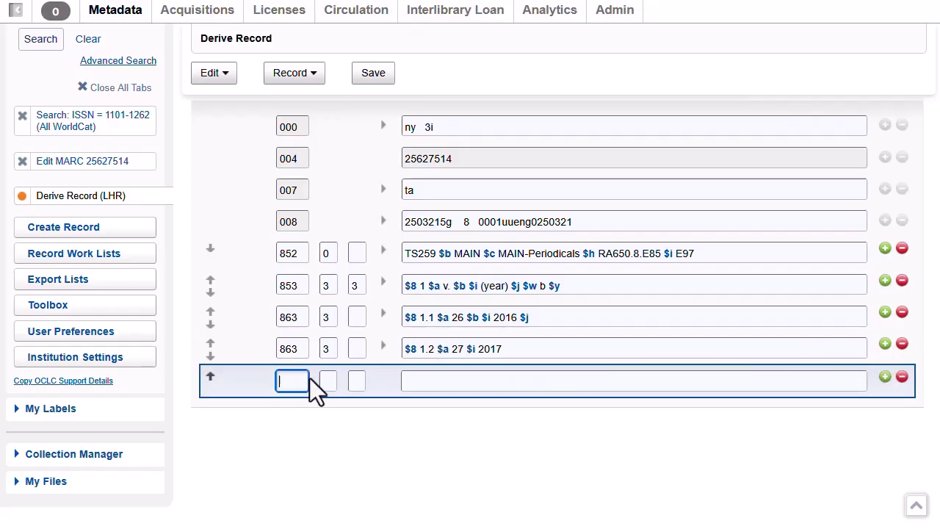
{"action": "type", "text": "876"}
{"action": "left_click", "coordinate": [358, 416]}
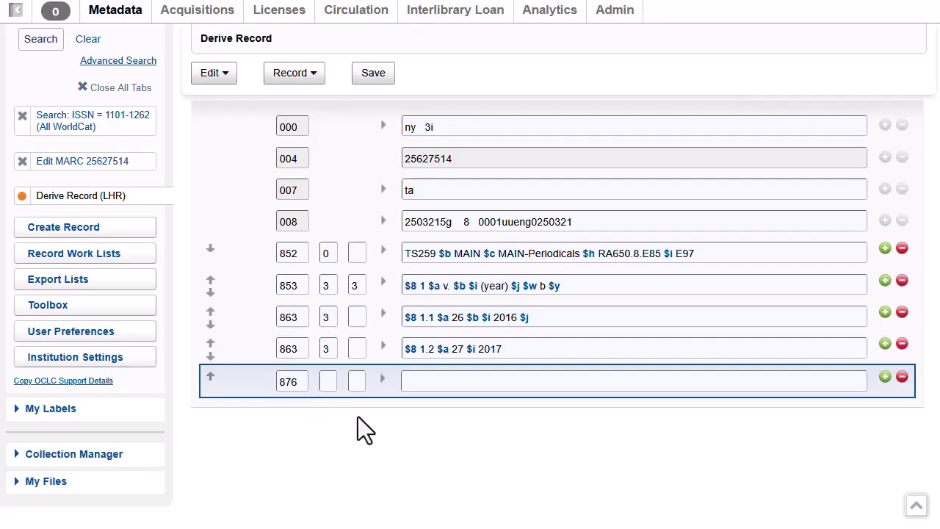
Expand the 876 field and add subfield 8 - Field Link and Sequence Number with value 1.1
{"action": "left_click", "coordinate": [382, 378]}
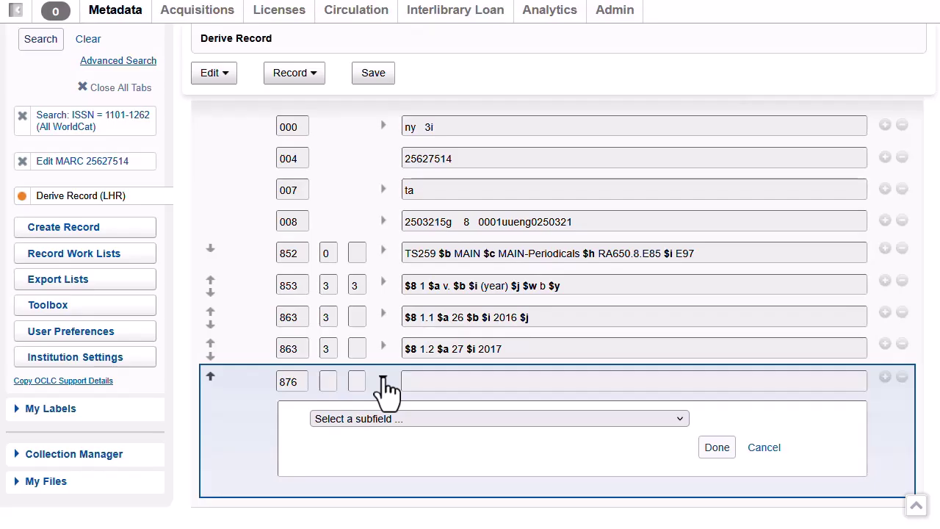
{"action": "left_click", "coordinate": [669, 419]}
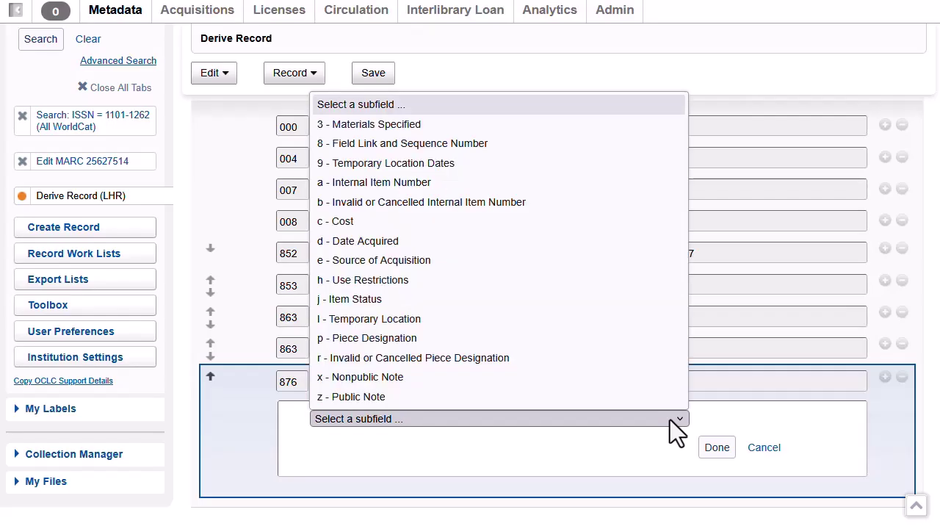
{"action": "left_click", "coordinate": [494, 146]}
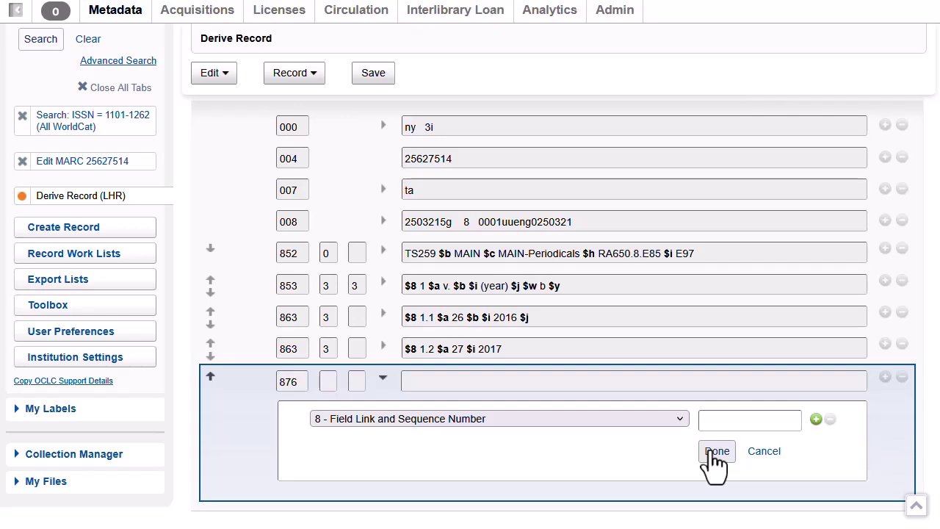
{"action": "left_click", "coordinate": [740, 422]}
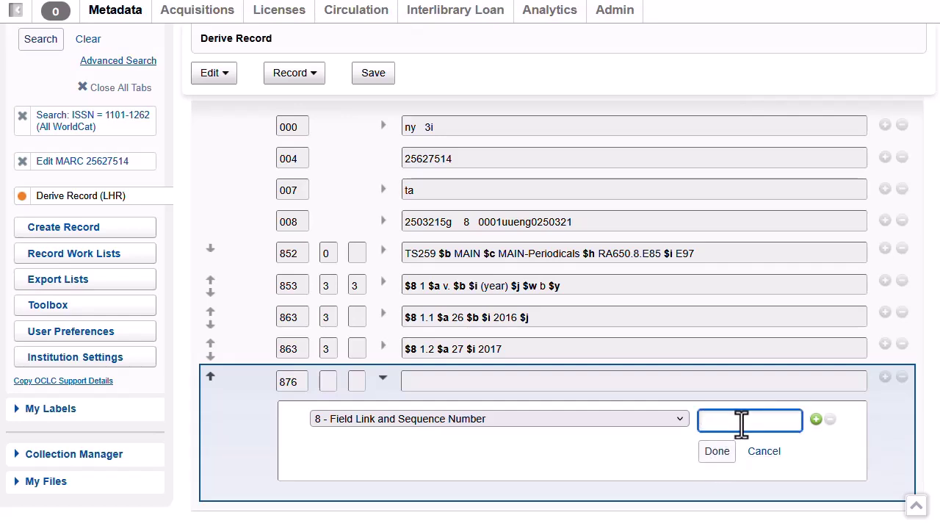
{"action": "type", "text": "1.1"}
{"action": "left_click", "coordinate": [817, 420]}
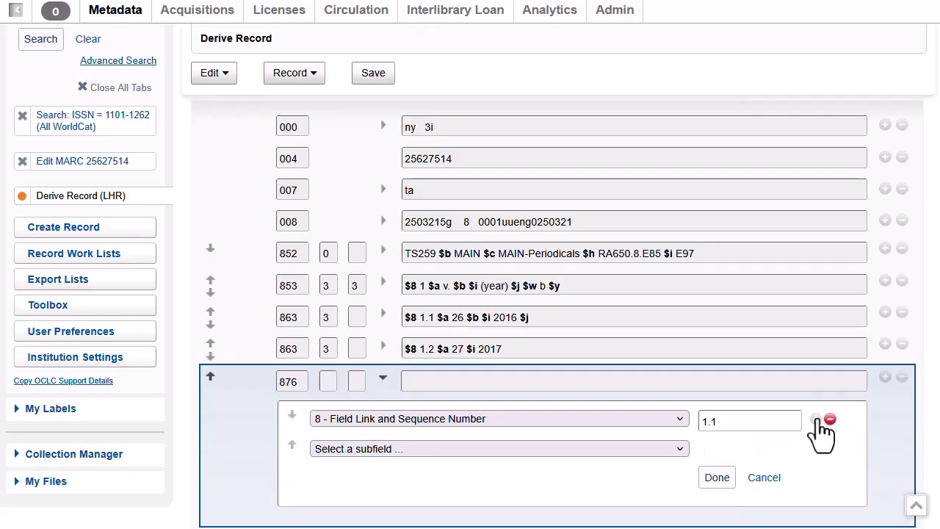
{"action": "left_click", "coordinate": [678, 449]}
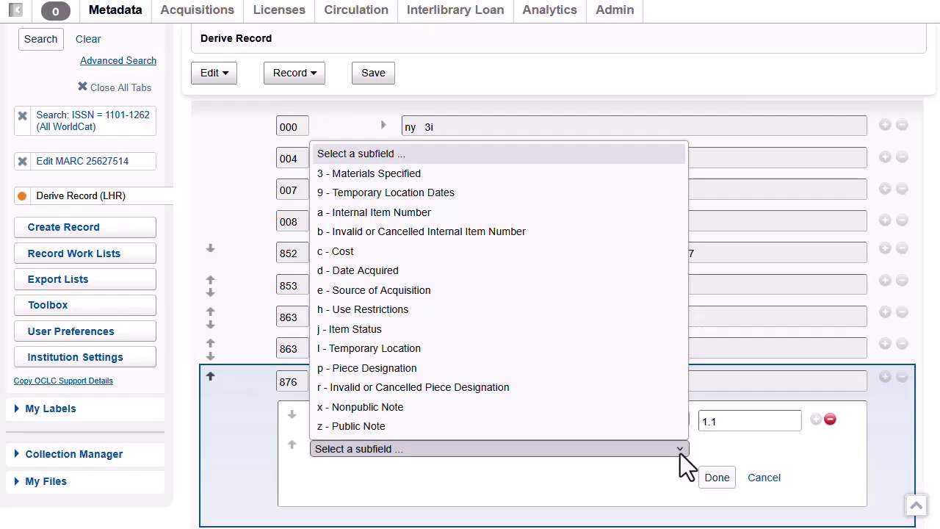
{"action": "left_click", "coordinate": [455, 367]}
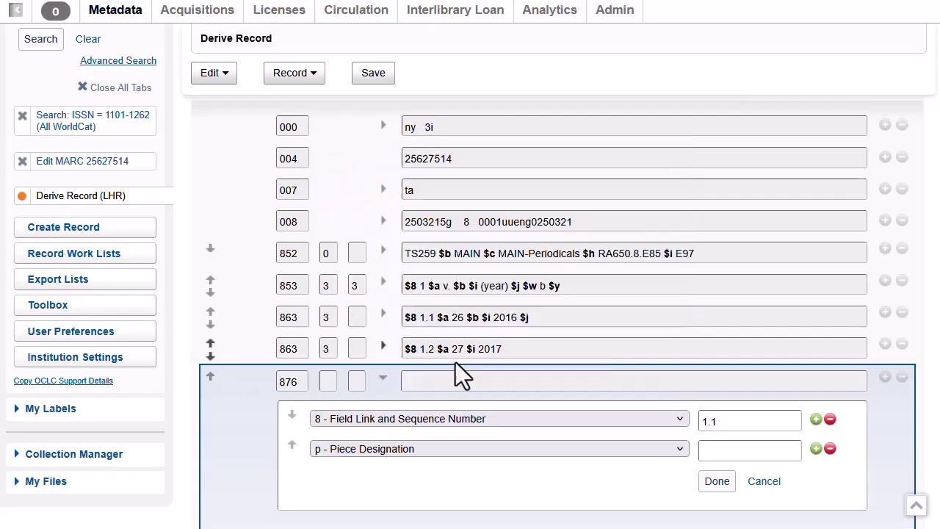
{"action": "left_click", "coordinate": [723, 453]}
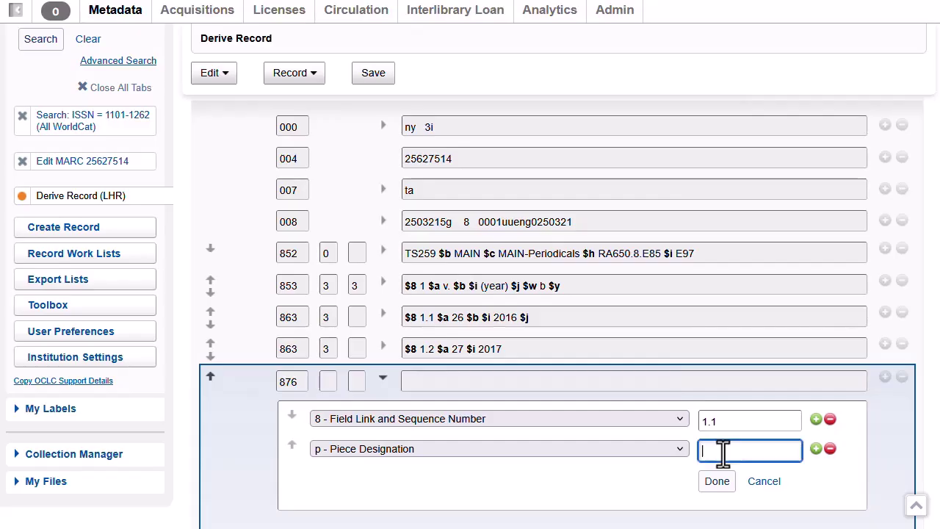
{"action": "type", "text": "24353253452345"}
{"action": "left_click", "coordinate": [717, 481]}
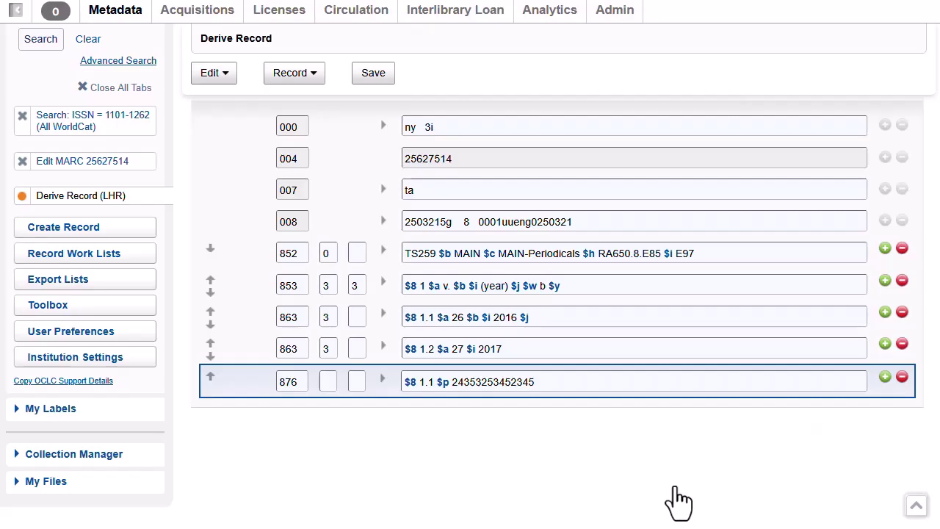
Insert a second 876 field below the first and give it subfield 8 - Field Link and Sequence Number with value 1.2
{"action": "left_click", "coordinate": [885, 376]}
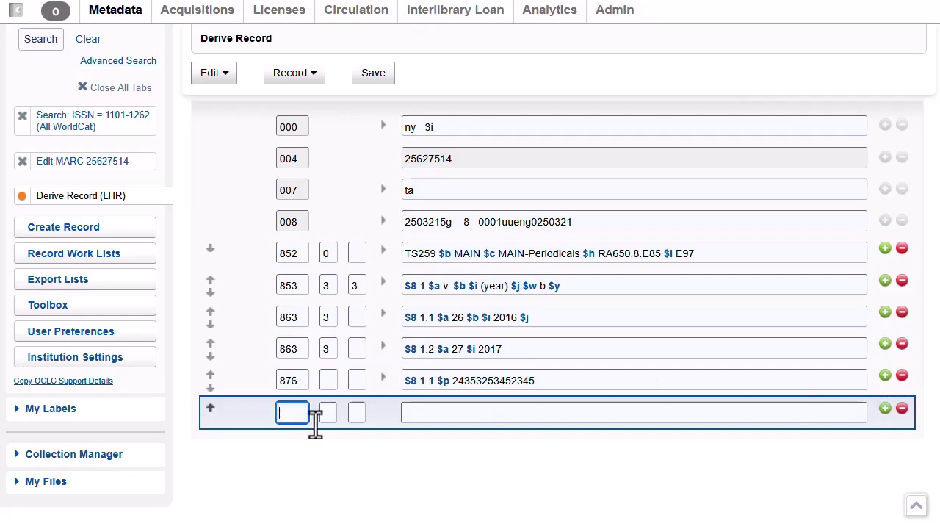
{"action": "type", "text": "876"}
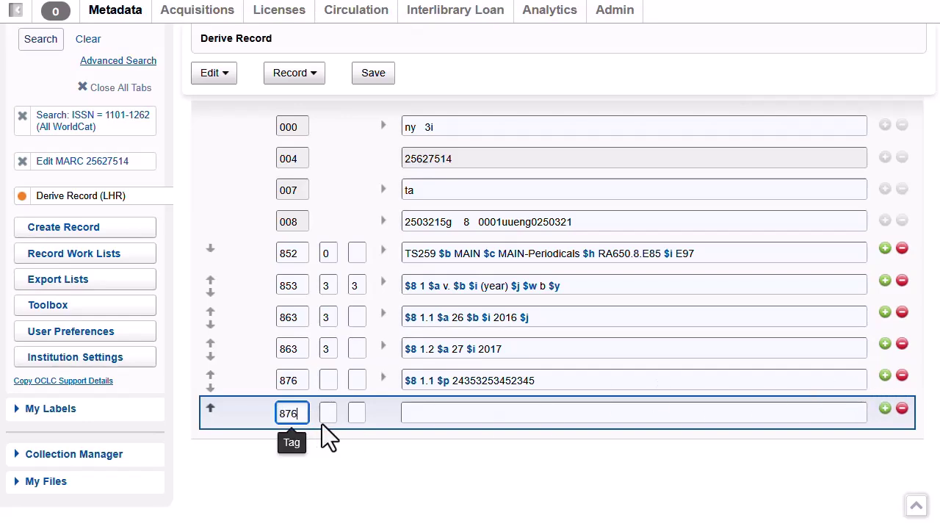
{"action": "left_click", "coordinate": [415, 421]}
{"action": "left_click", "coordinate": [382, 412]}
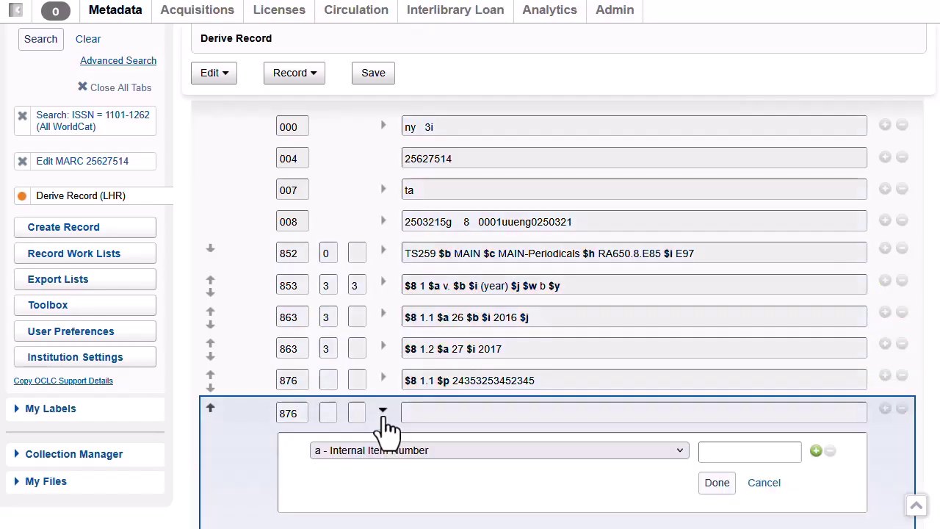
{"action": "left_click", "coordinate": [684, 447]}
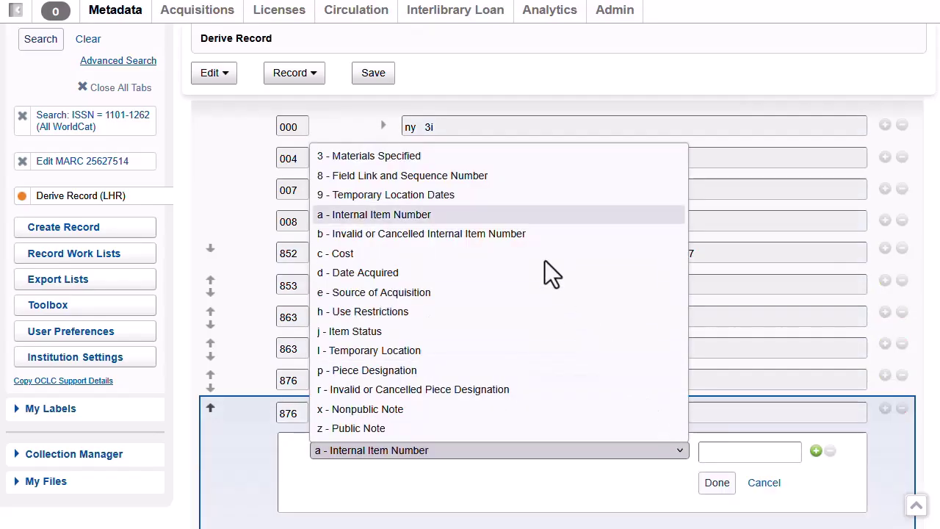
{"action": "left_click", "coordinate": [479, 175]}
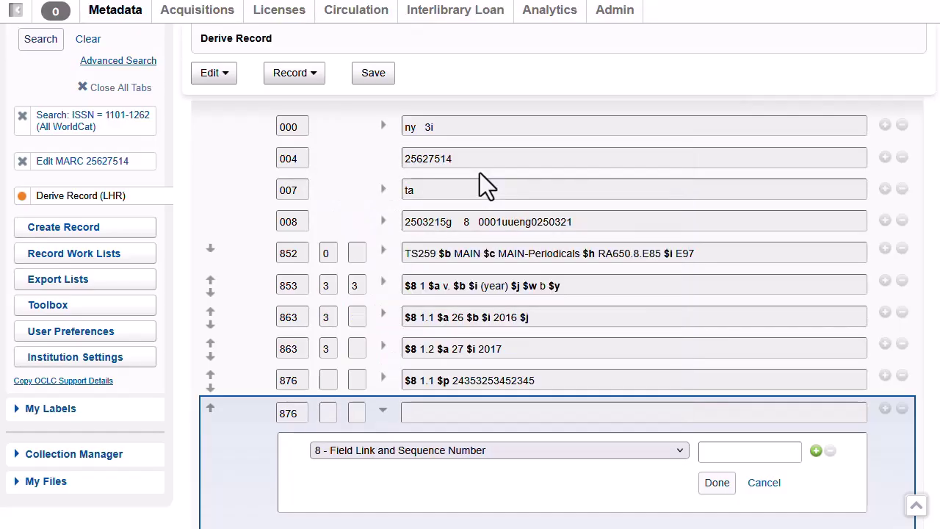
{"action": "left_click", "coordinate": [717, 452]}
{"action": "type", "text": "1.2"}
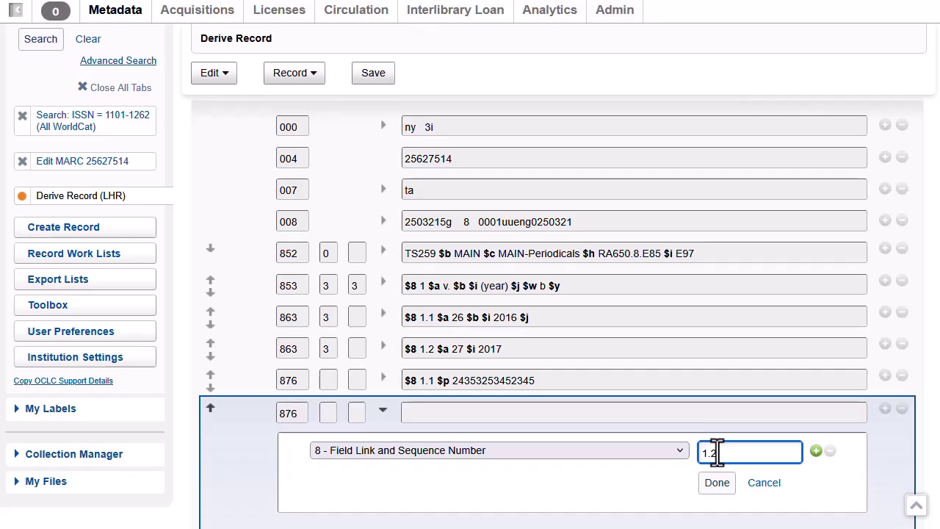
Add subfield p - Piece Designation with value 243535352 to the second 876 field and apply the changes
{"action": "left_click", "coordinate": [815, 450]}
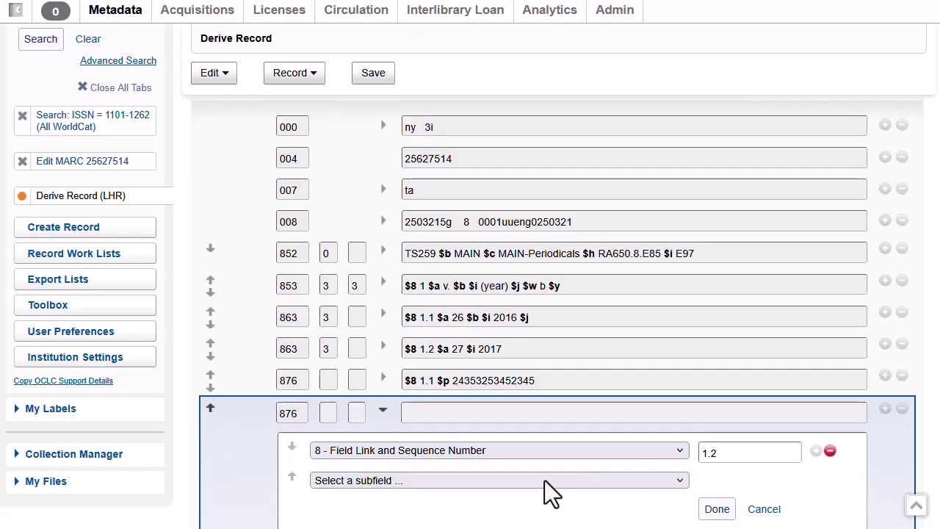
{"action": "left_click", "coordinate": [512, 481]}
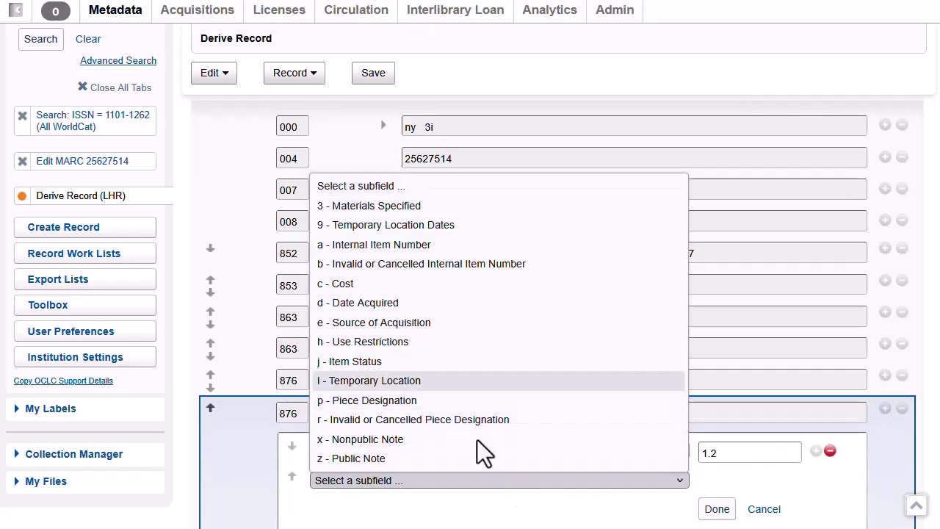
{"action": "left_click", "coordinate": [445, 400]}
{"action": "left_click", "coordinate": [738, 483]}
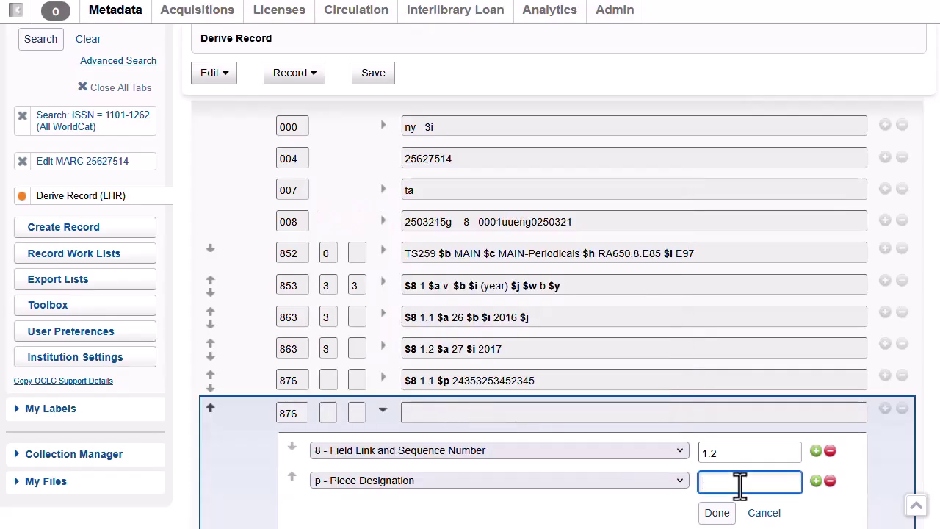
{"action": "type", "text": "243535352"}
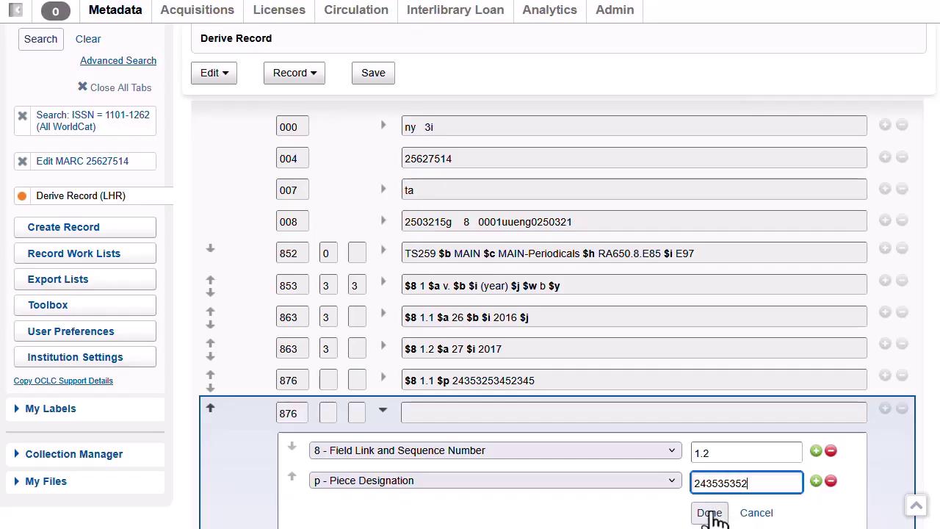
{"action": "left_click", "coordinate": [711, 514]}
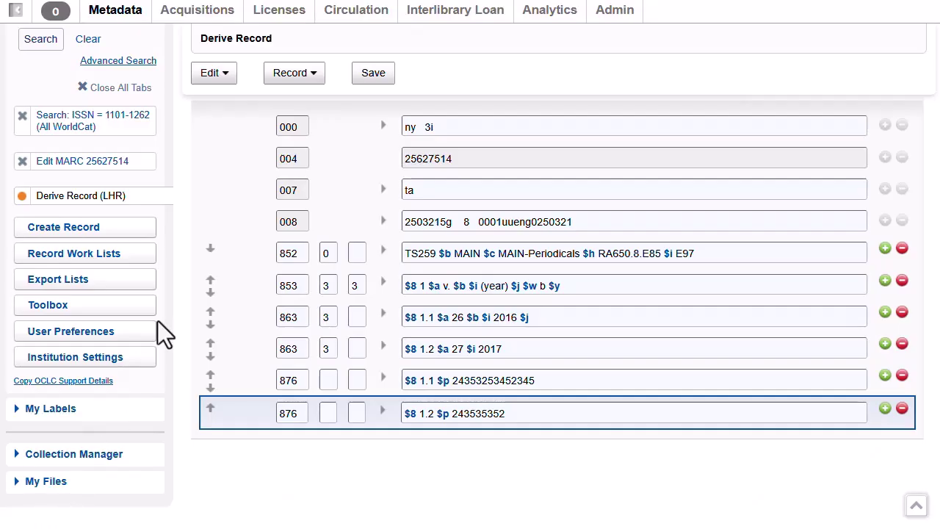
Validate the derived LHR and save it with the LHR Audience Level set to All Users
{"action": "left_click", "coordinate": [302, 73]}
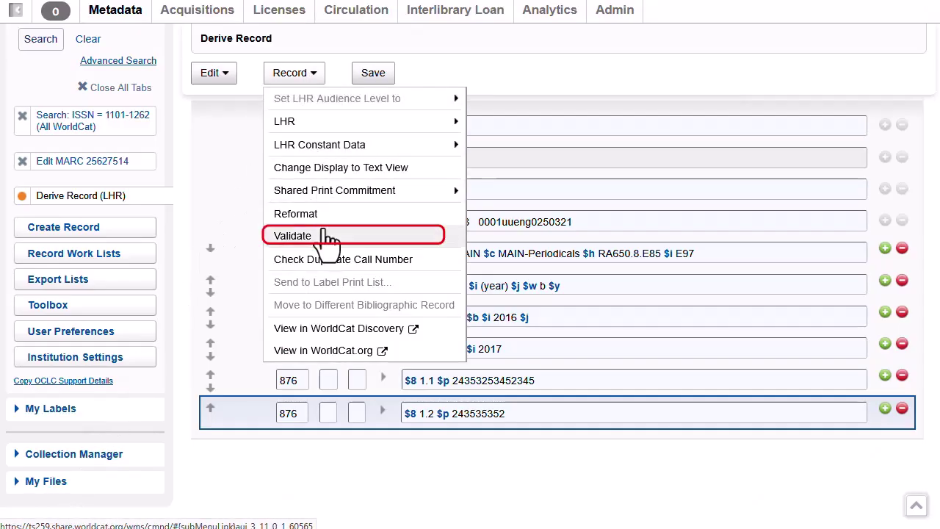
{"action": "left_click", "coordinate": [329, 235]}
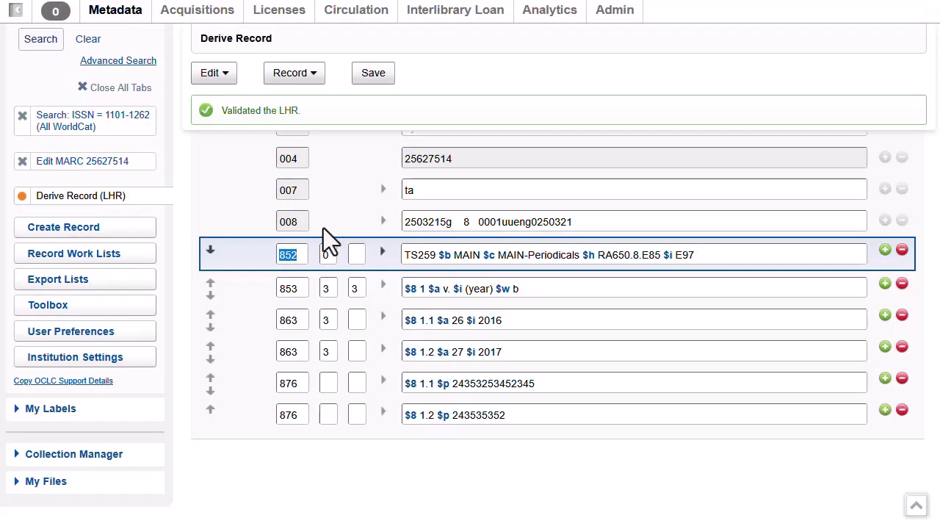
{"action": "left_click", "coordinate": [373, 73]}
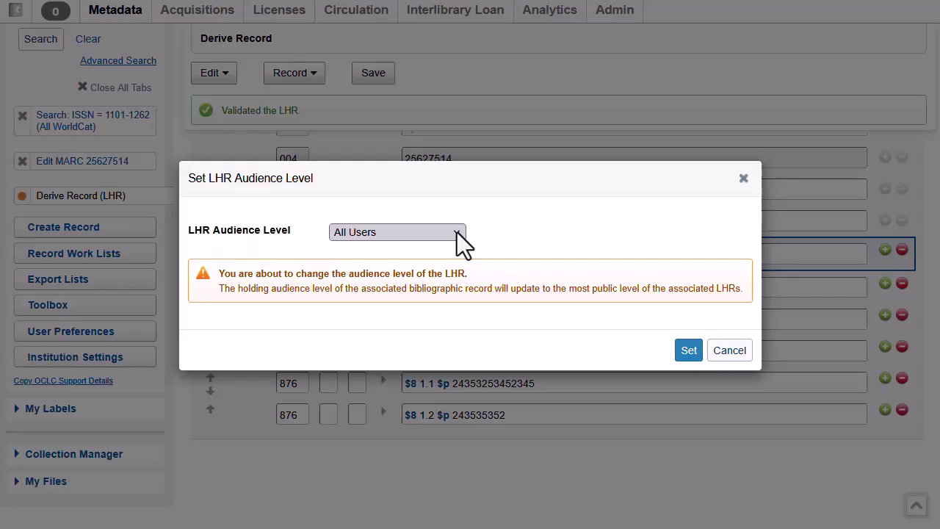
{"action": "left_click", "coordinate": [688, 352]}
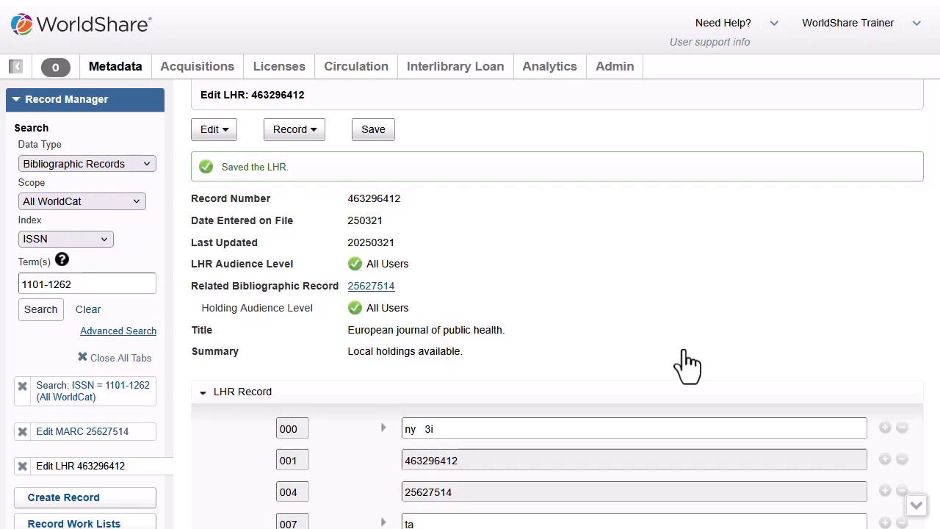
View the saved LHR in WorldCat Discovery and open the Training Library's availability details by location
{"action": "left_click", "coordinate": [317, 138]}
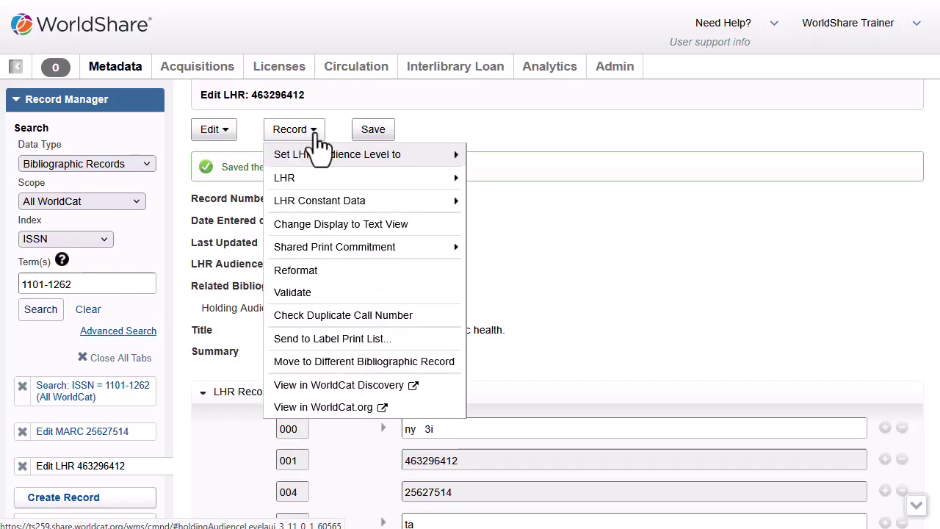
{"action": "left_click", "coordinate": [320, 386]}
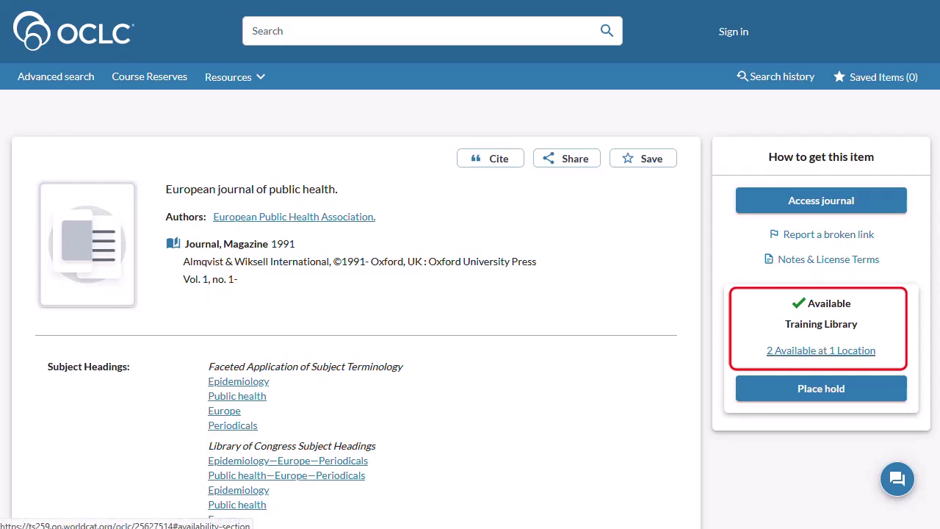
{"action": "left_click", "coordinate": [820, 350]}
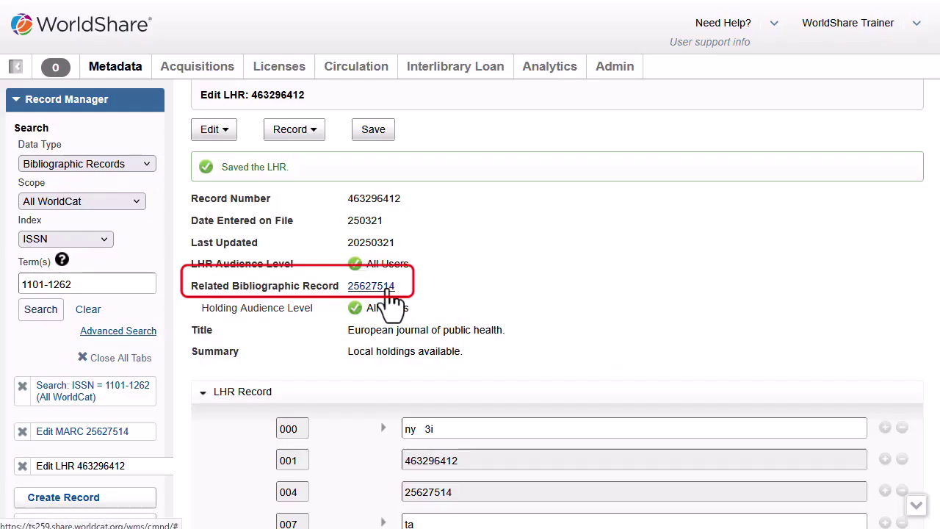
Return to WorldShare Record Manager and open the LHR's related bibliographic record at its LHRs section
{"action": "left_click", "coordinate": [386, 288]}
{"action": "scroll", "coordinate": [400, 301], "scroll_direction": "down", "scroll_amount": 4}
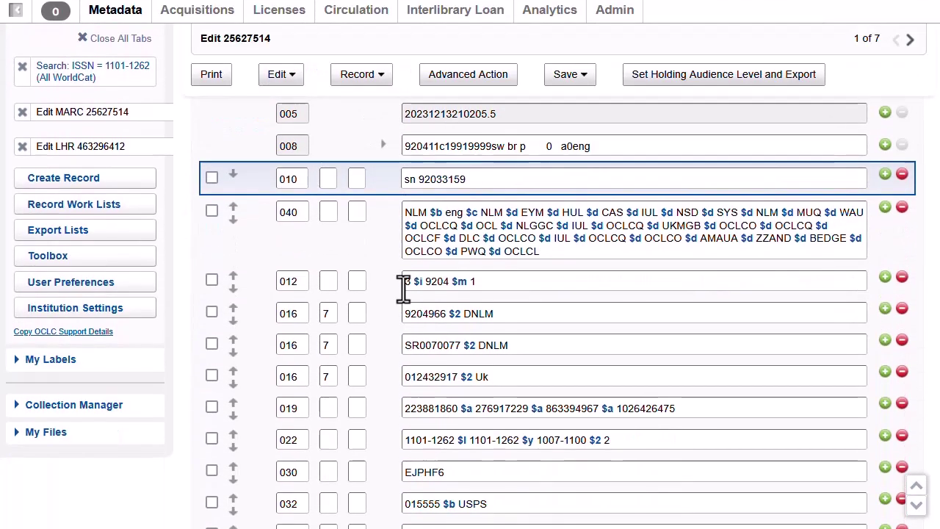
{"action": "scroll", "coordinate": [403, 287], "scroll_direction": "down", "scroll_amount": 15}
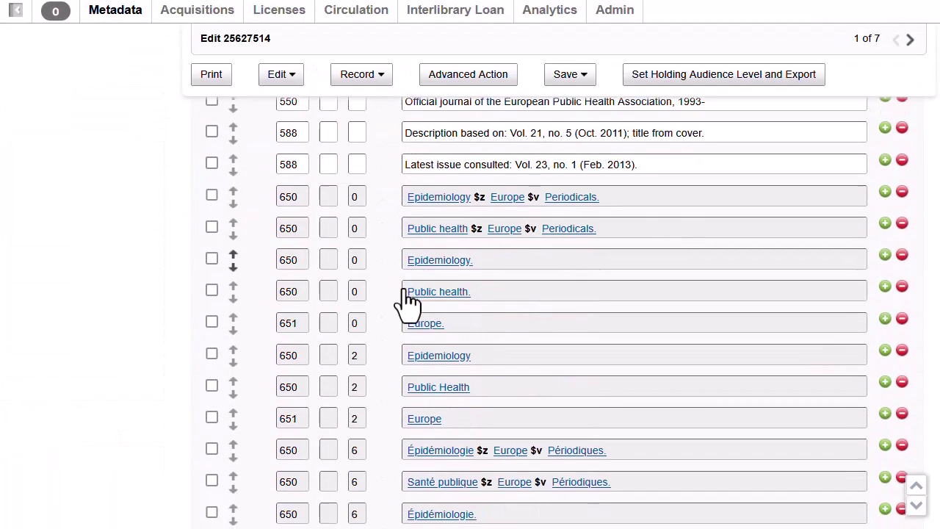
{"action": "scroll", "coordinate": [403, 293], "scroll_direction": "down", "scroll_amount": 15}
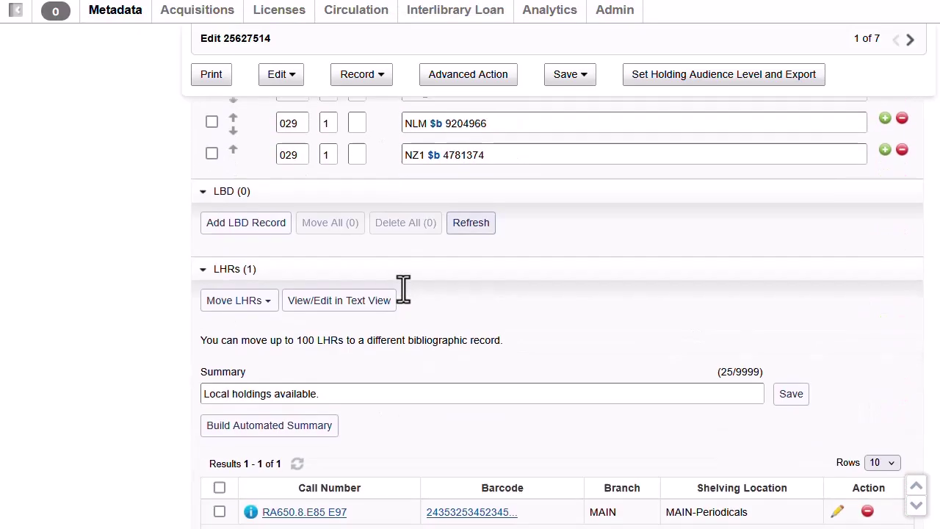
{"action": "scroll", "coordinate": [403, 288], "scroll_direction": "down", "scroll_amount": 2}
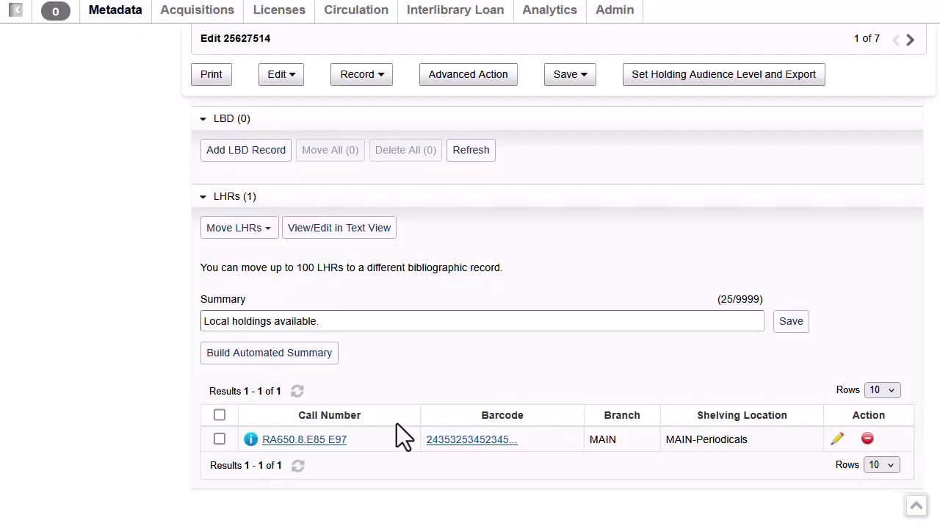
Replace the LHR summary with the automated summary service description v.26(2016)-v.27(2017) and save the summary
{"action": "left_click", "coordinate": [339, 319]}
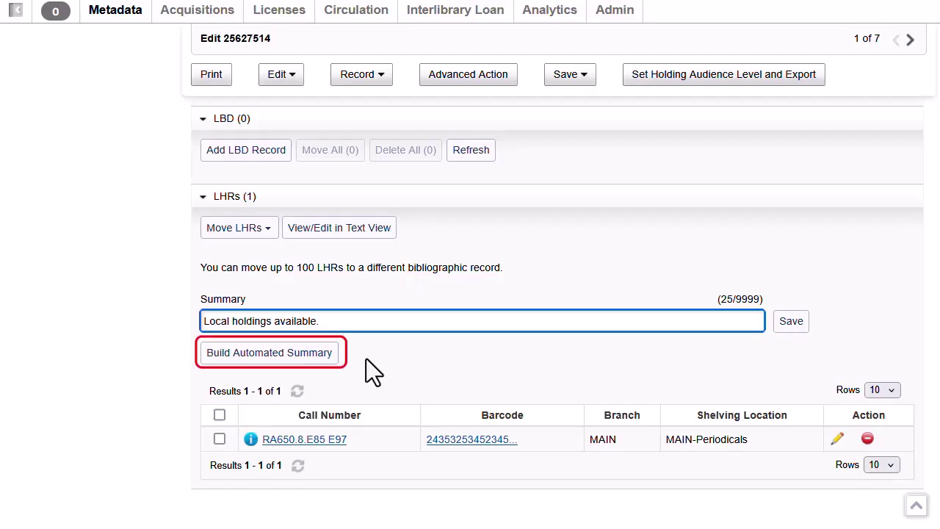
{"action": "left_click", "coordinate": [308, 361]}
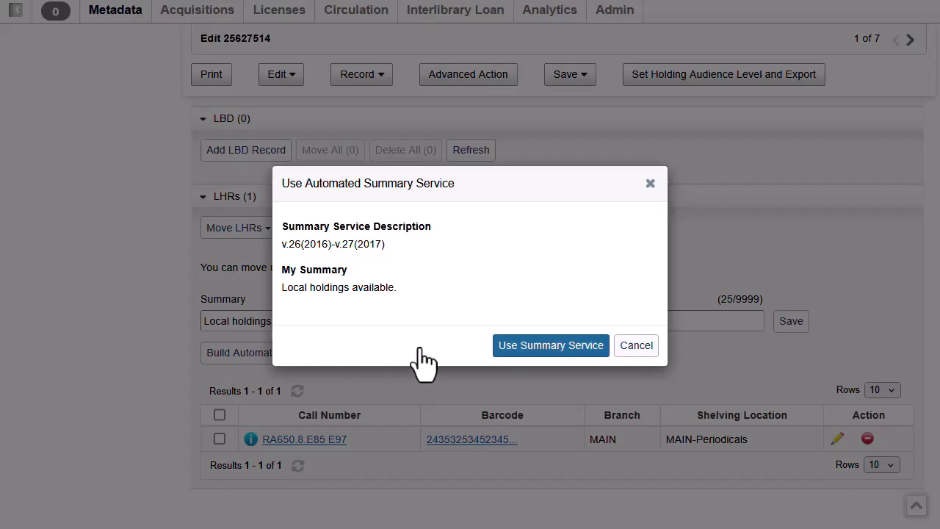
{"action": "left_click", "coordinate": [547, 345]}
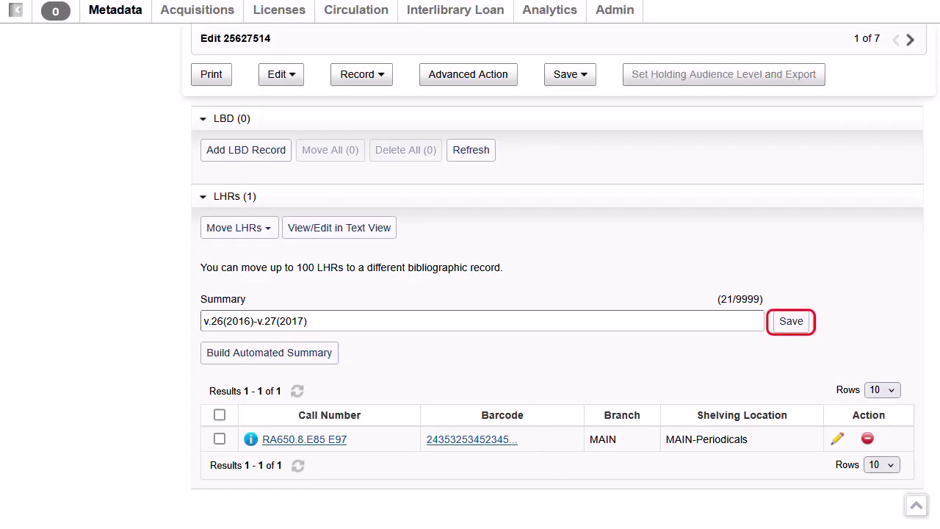
{"action": "left_click", "coordinate": [793, 322]}
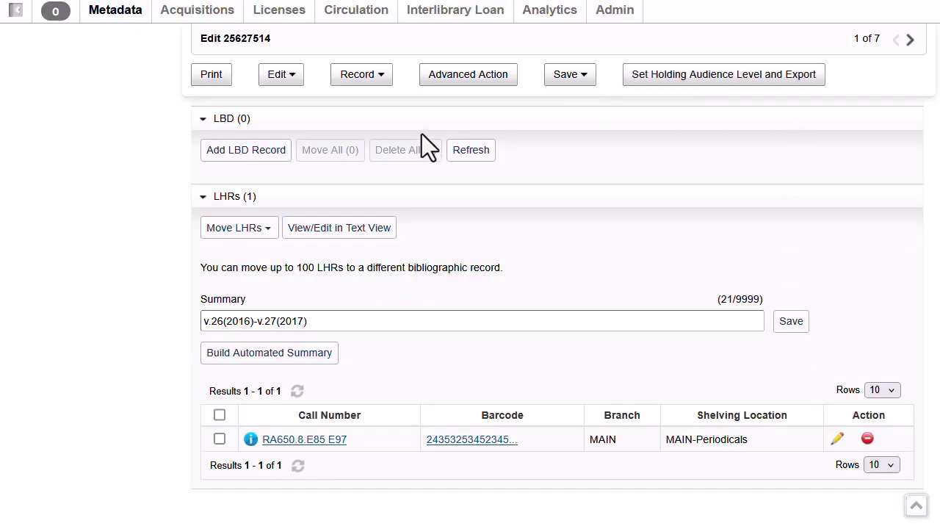
View the bibliographic record in WorldCat Discovery to check how the new holdings summary displays
{"action": "left_click", "coordinate": [361, 74]}
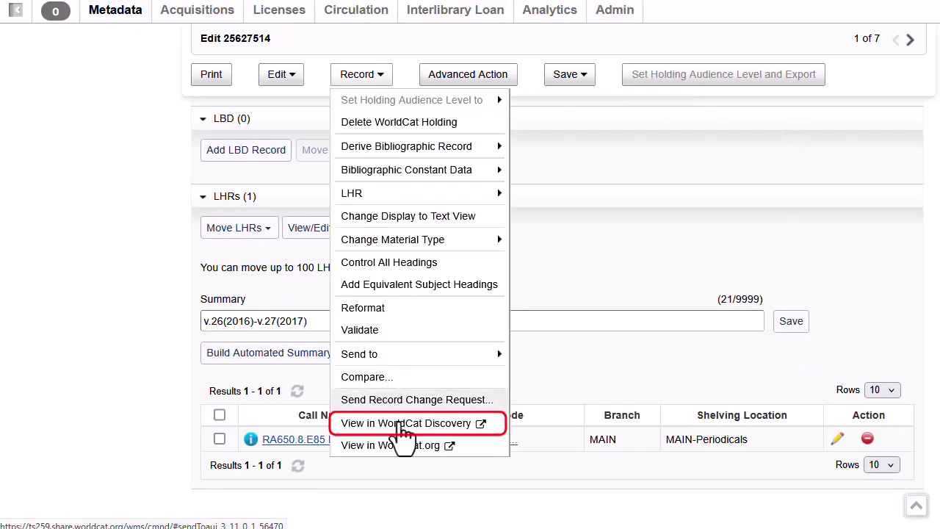
{"action": "left_click", "coordinate": [402, 424]}
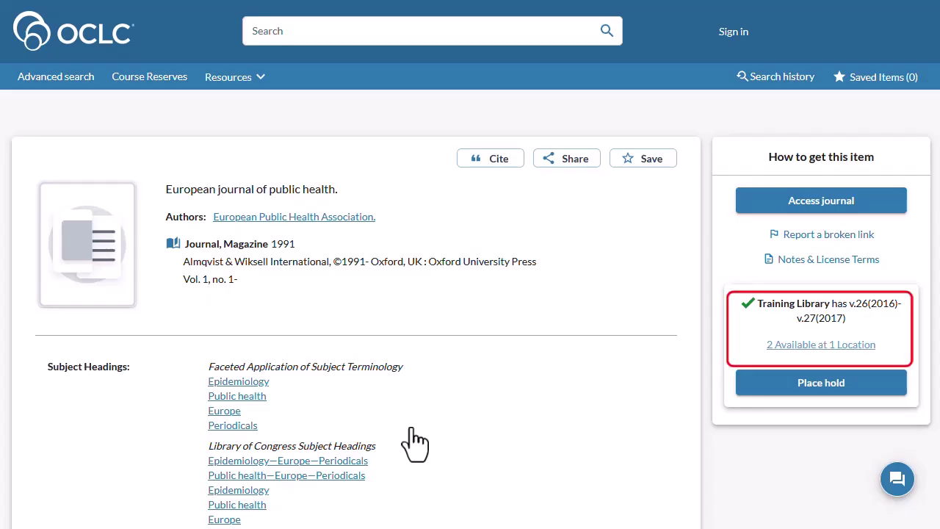